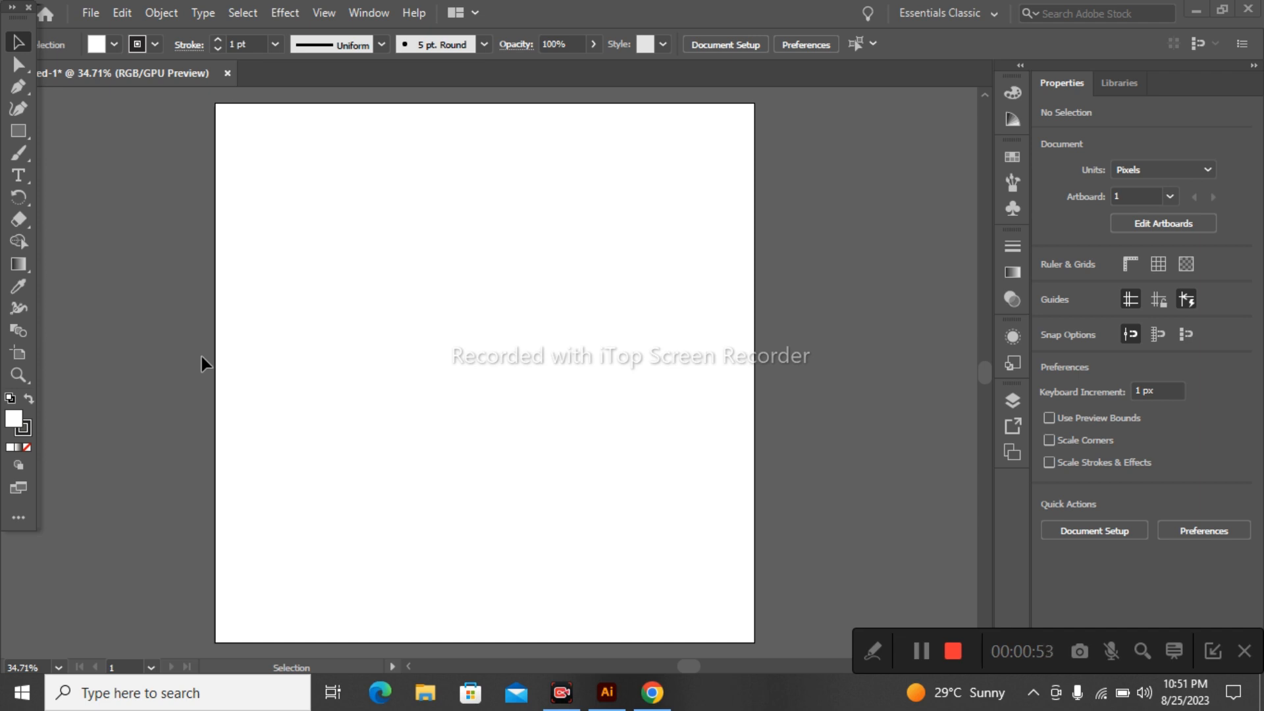
# - Switch the tools panel to the Advanced toolbar set
pyautogui.click(356, 18)
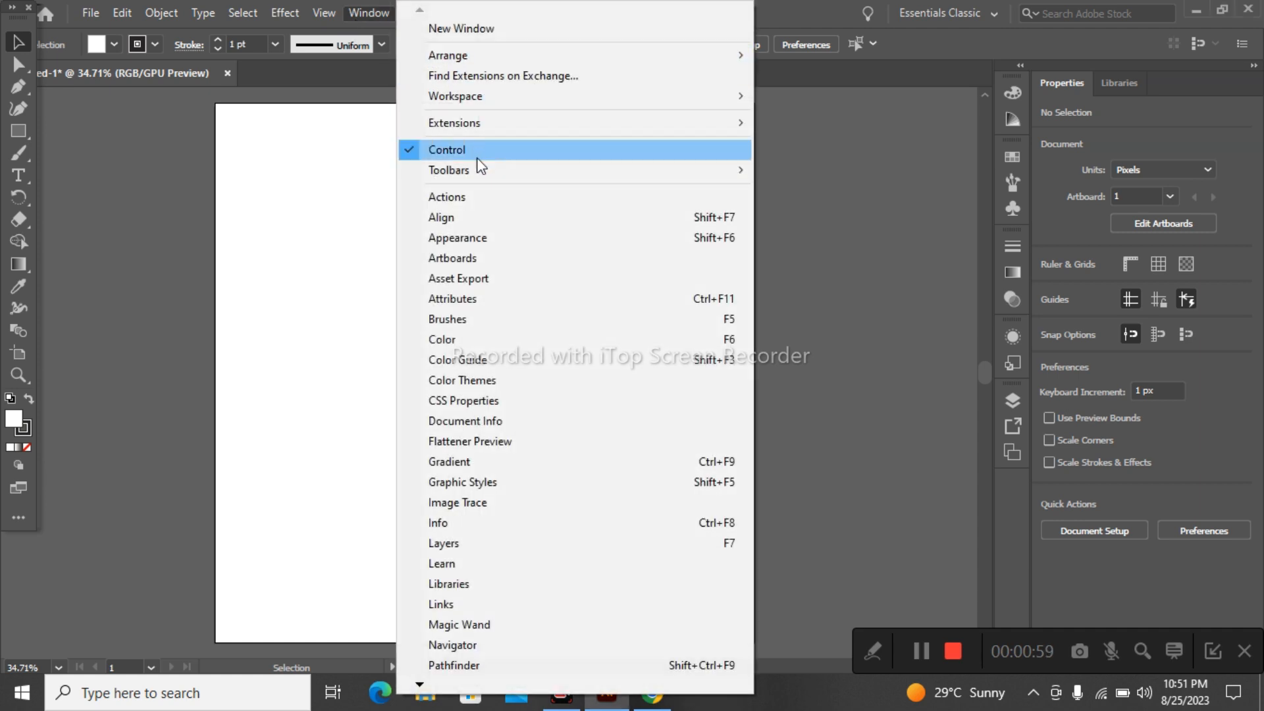
pyautogui.moveTo(465, 179)
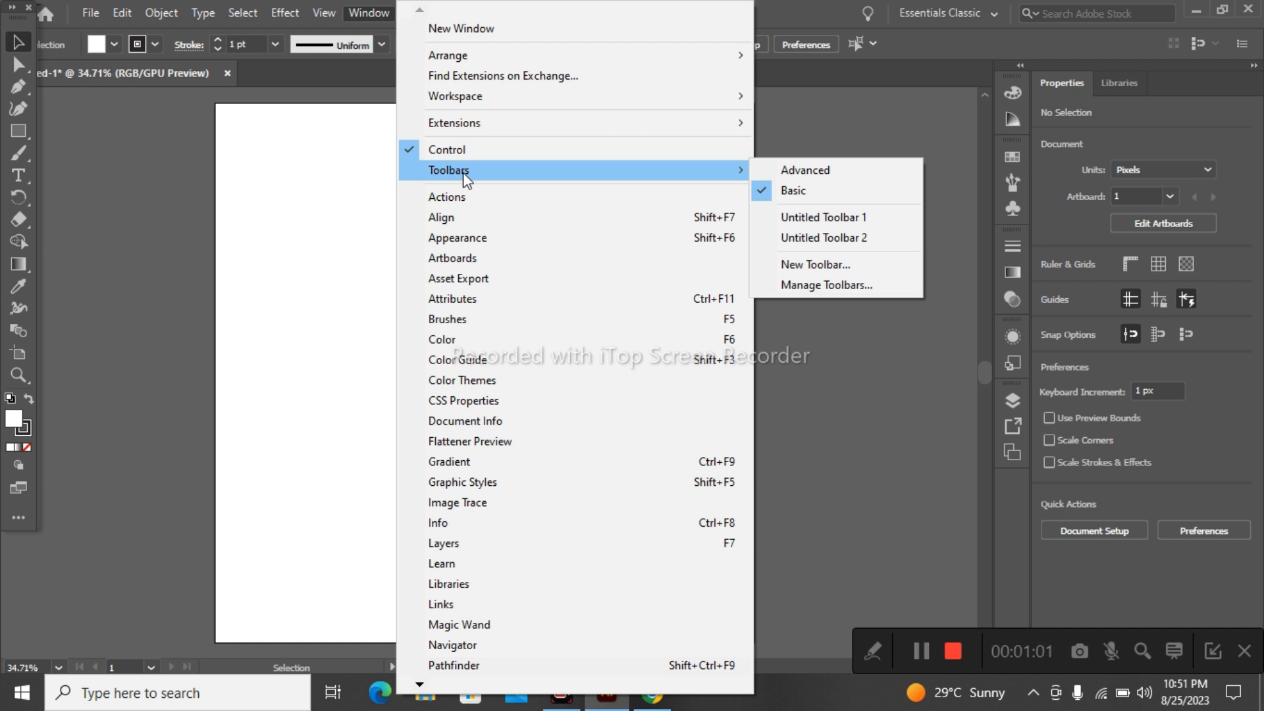
pyautogui.click(793, 171)
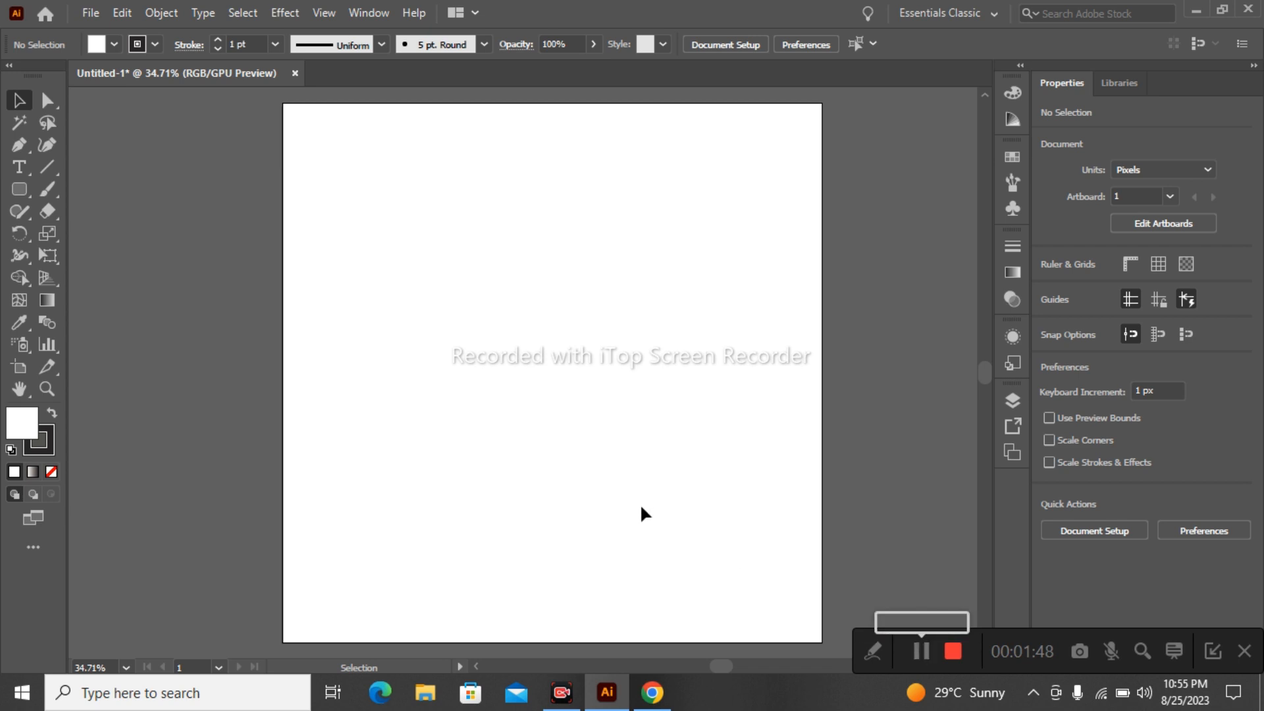
# - Draw a rectangle about 304 by 185 px near the artboard's upper-left corner
pyautogui.click(20, 191)
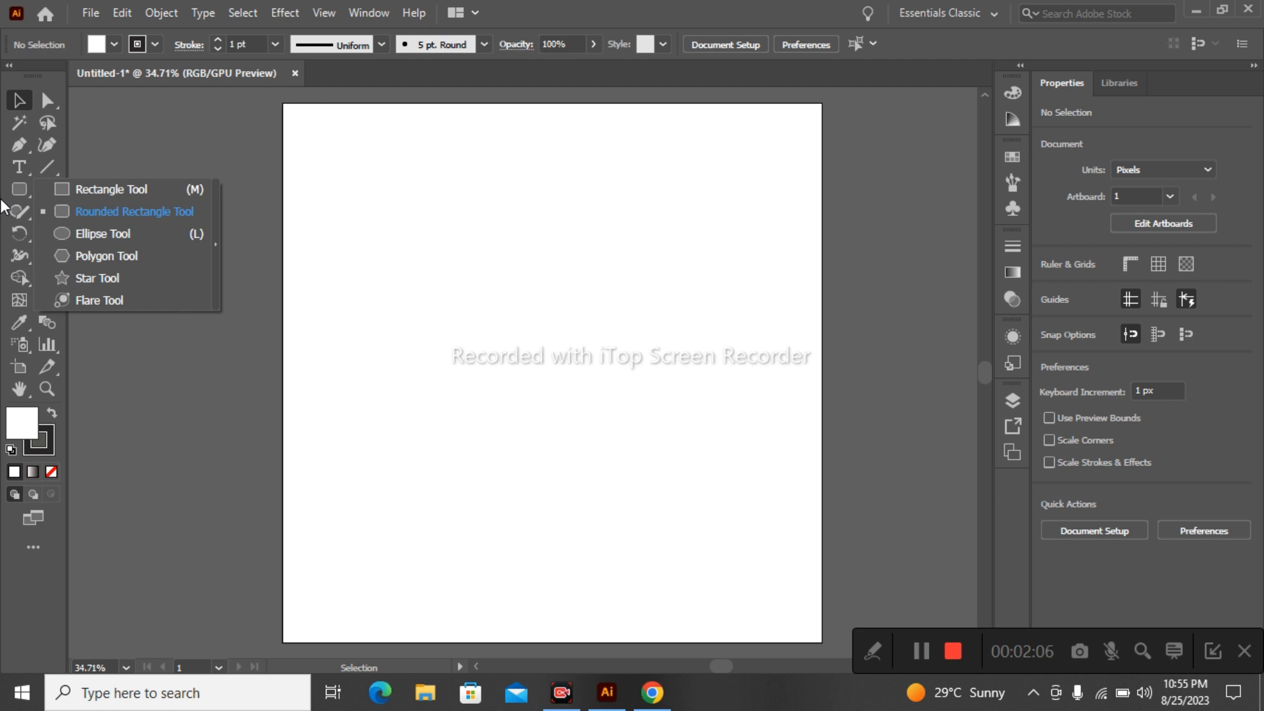
pyautogui.click(198, 350)
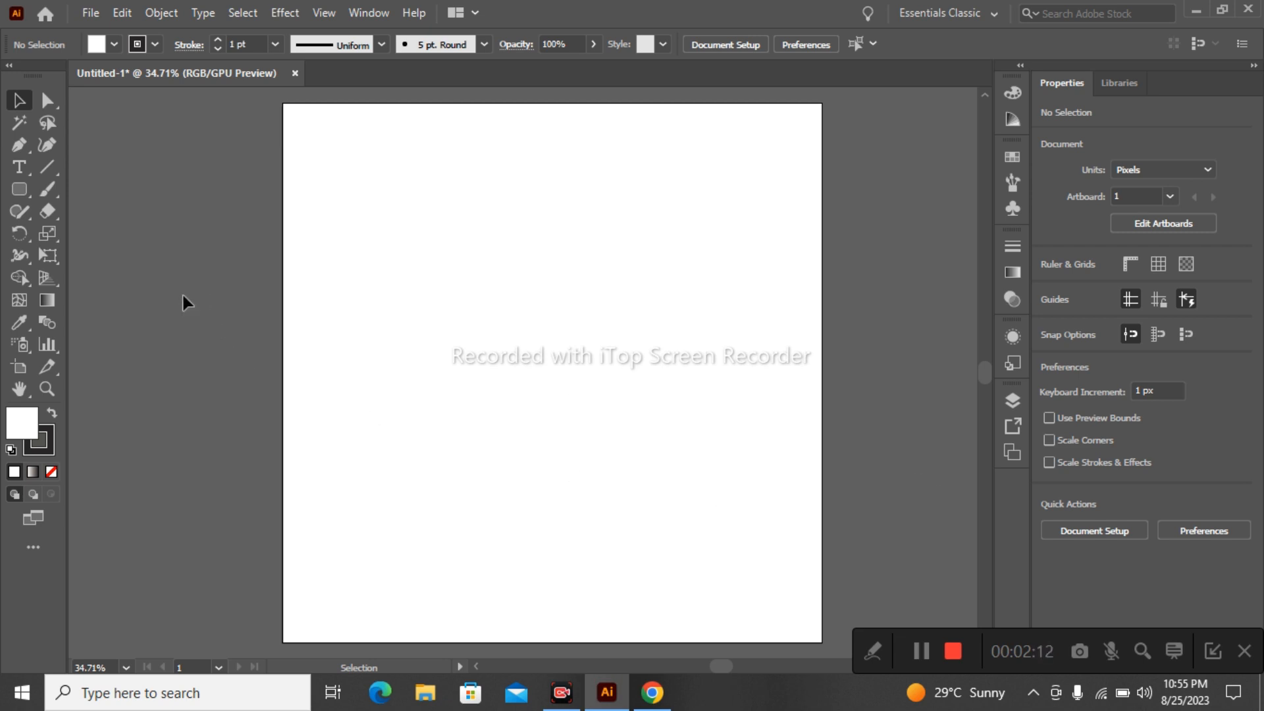
pyautogui.click(22, 189)
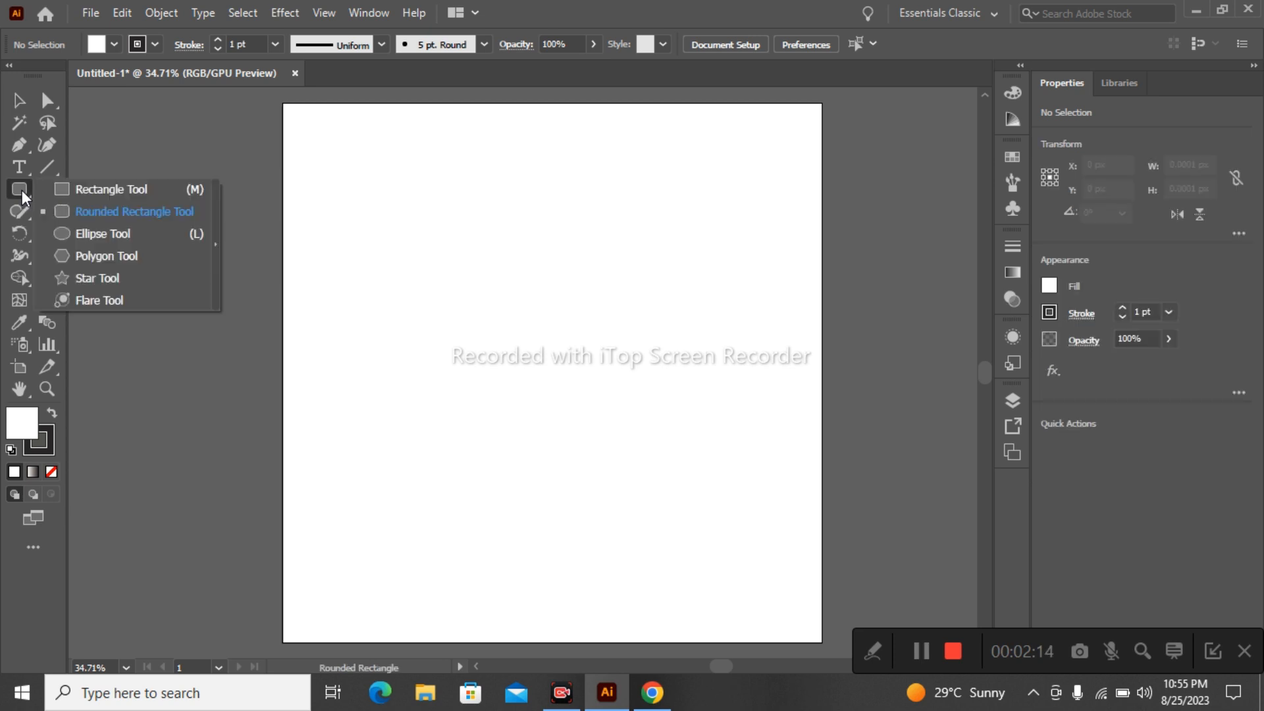
pyautogui.click(128, 189)
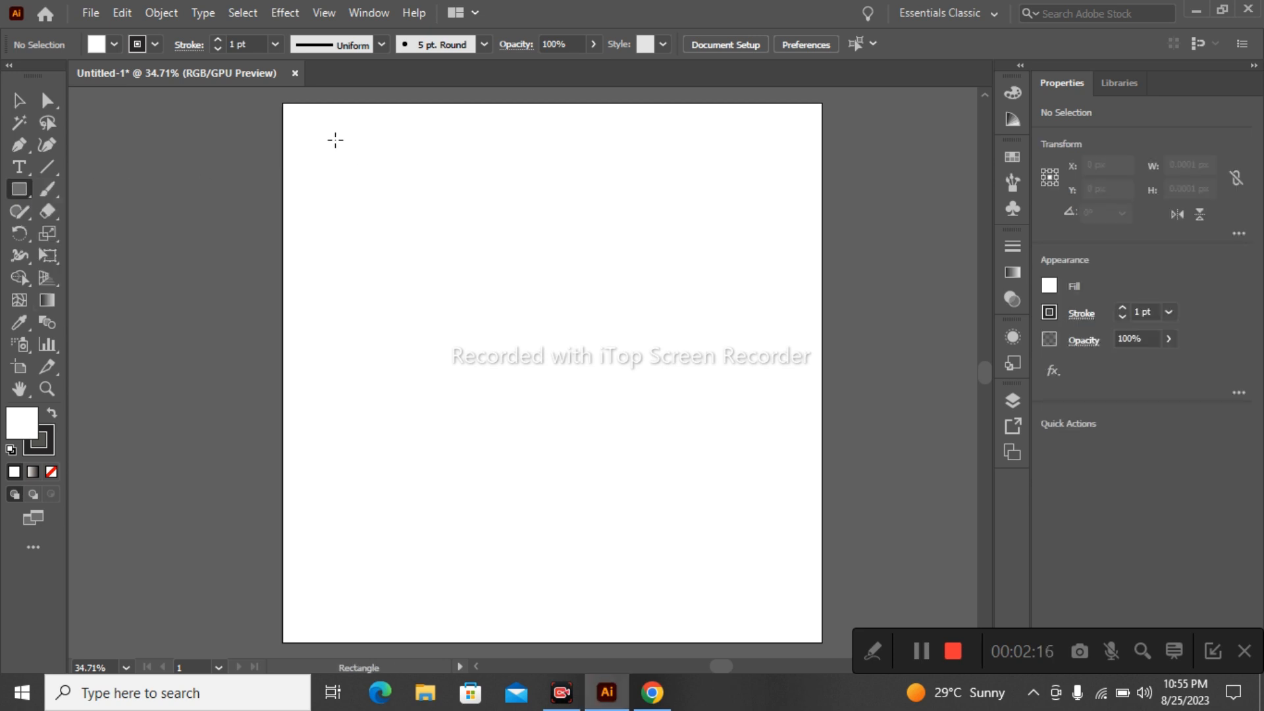
pyautogui.moveTo(320, 132); pyautogui.dragTo(473, 225)
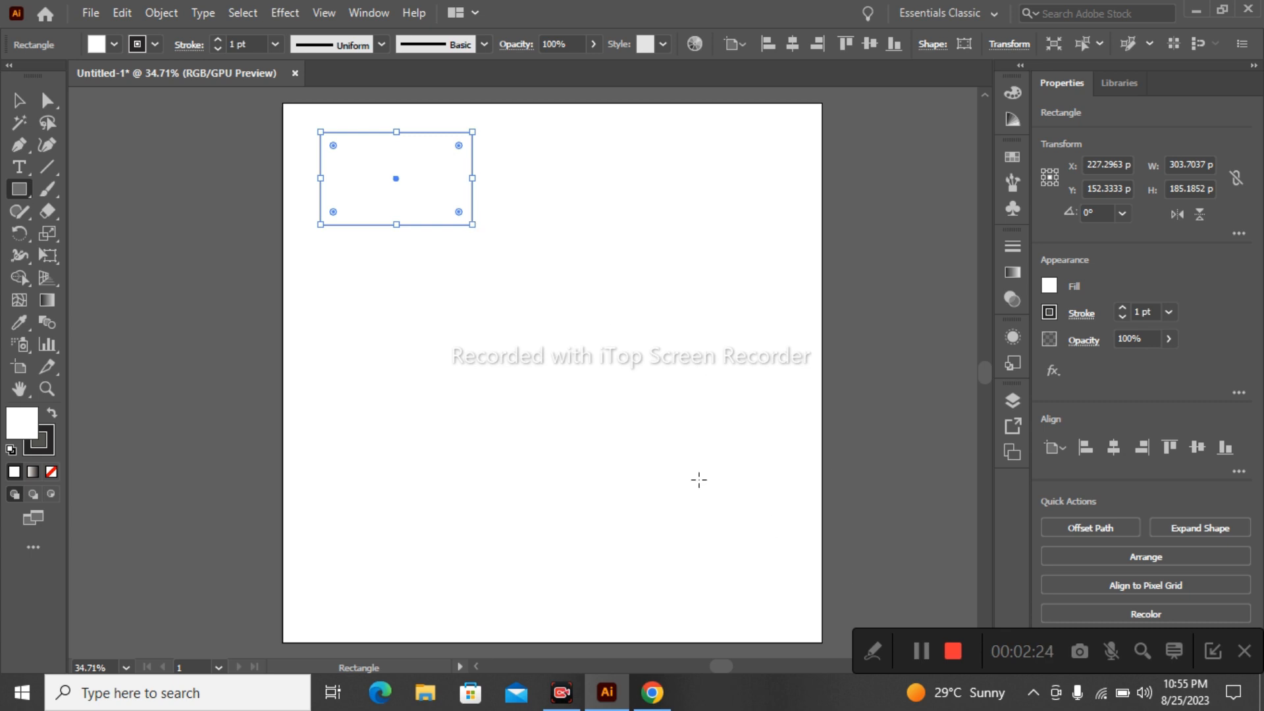
pyautogui.click(638, 355)
pyautogui.press('Escape')
# - Draw two rounded rectangles, about 326 by 144 px near the artboard's middle and about 313 by 141 px beside the first rectangle
pyautogui.rightClick(16, 187)
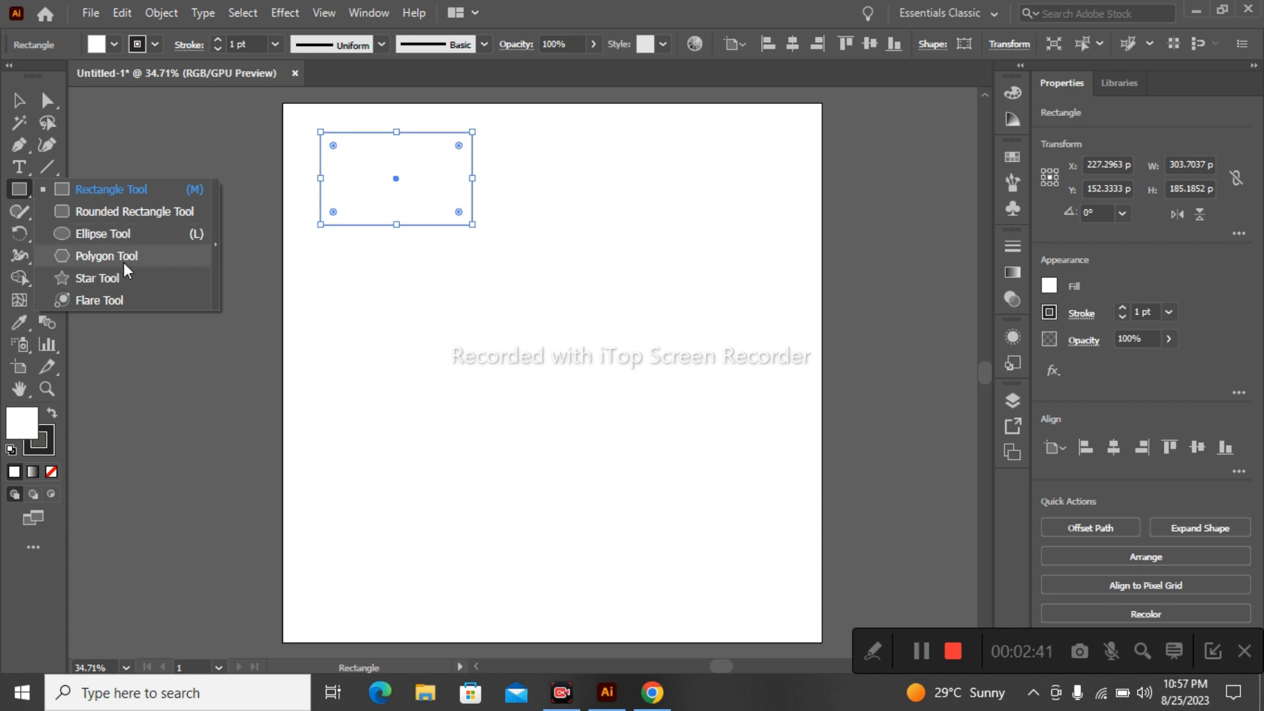
pyautogui.click(97, 215)
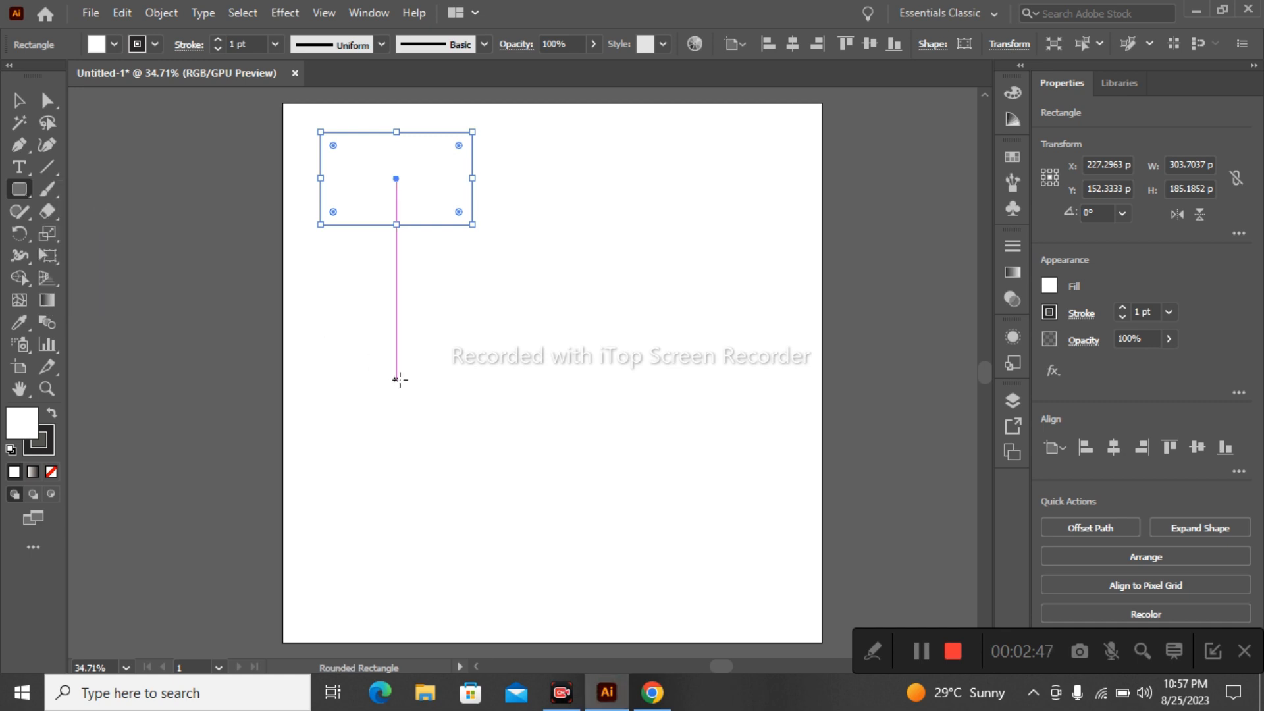
pyautogui.moveTo(401, 358); pyautogui.dragTo(565, 430)
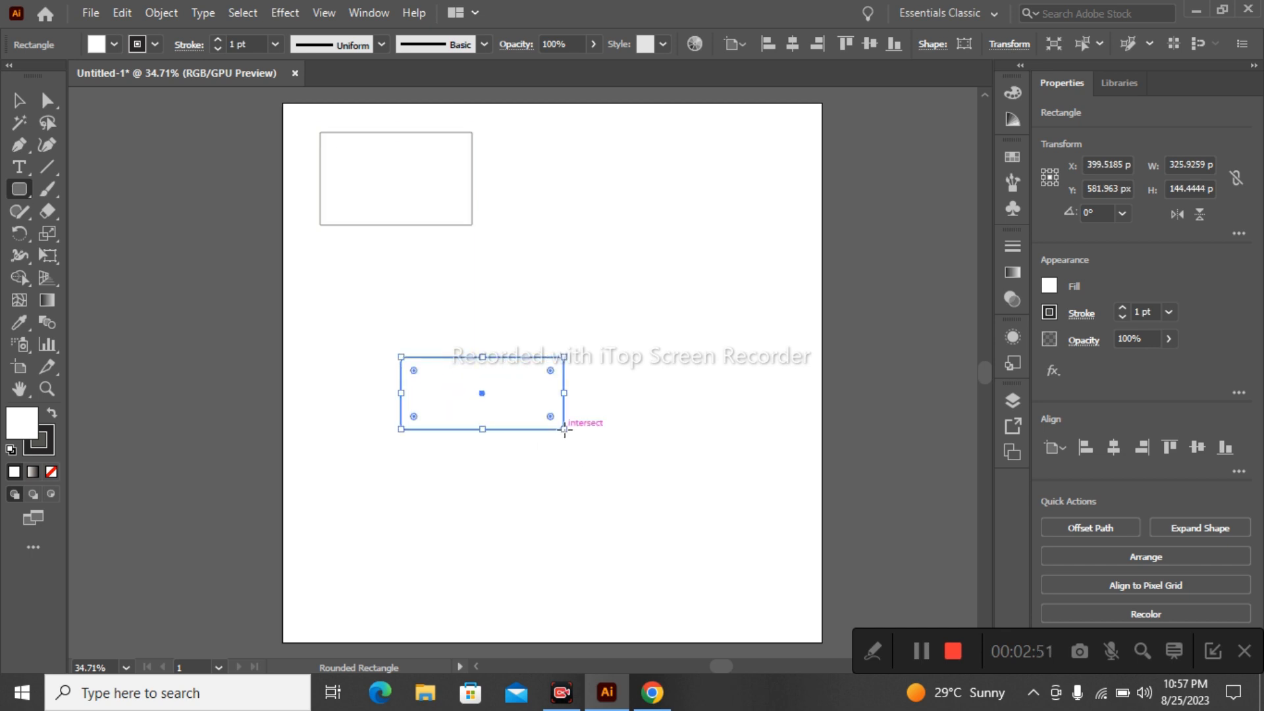
pyautogui.moveTo(498, 203); pyautogui.dragTo(654, 273)
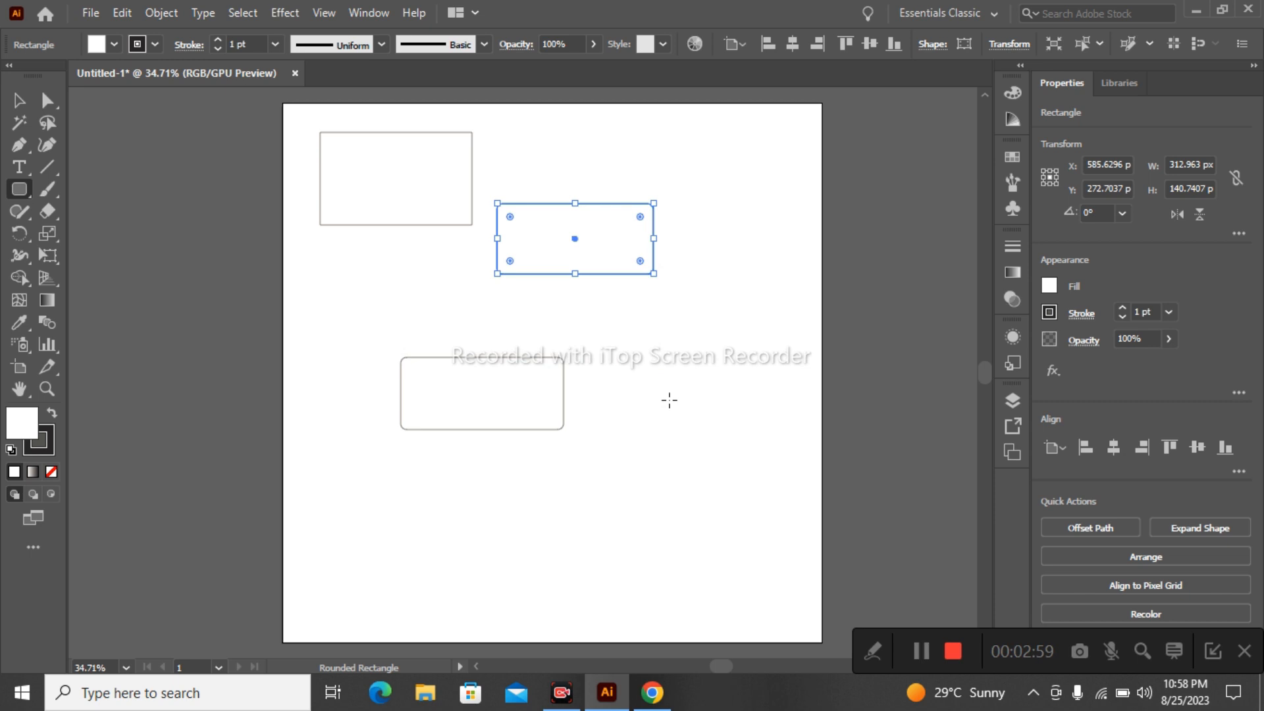
# - Create a rounded rectangle by exact size, 312.963 by 140.7407 px with a 12 px corner radius, at the artboard's right edge
pyautogui.click(670, 400)
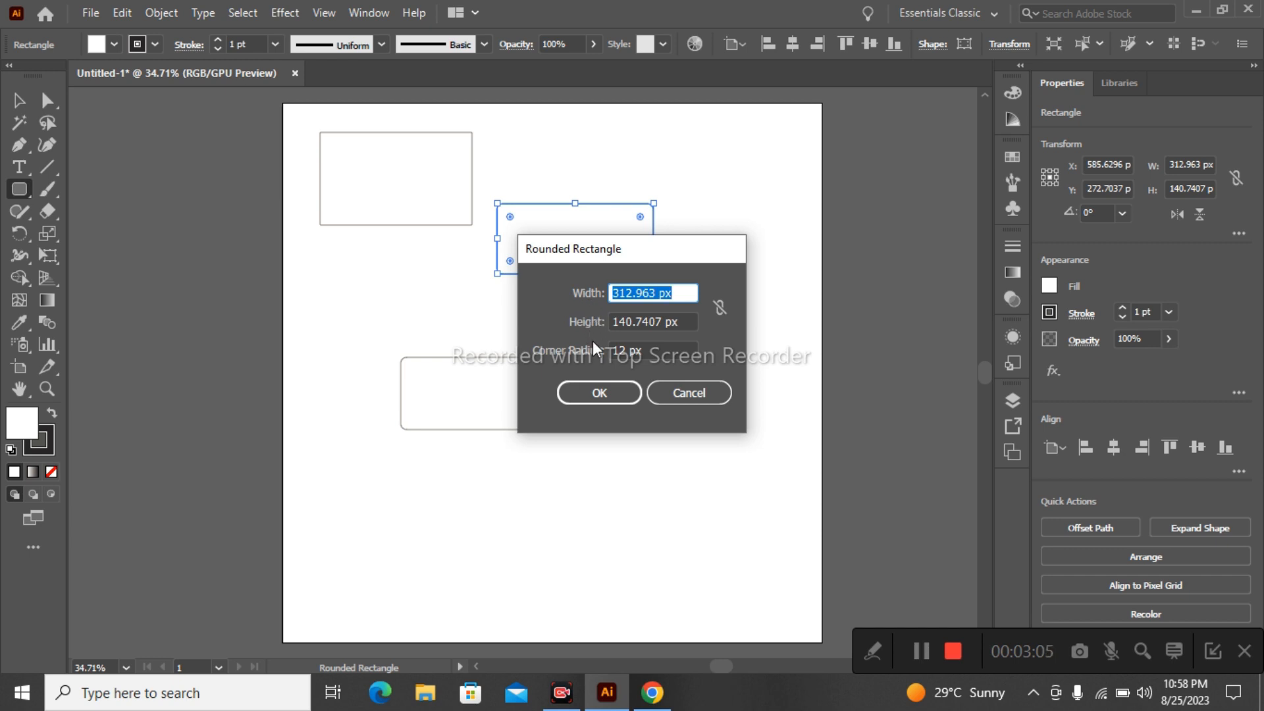
pyautogui.click(599, 393)
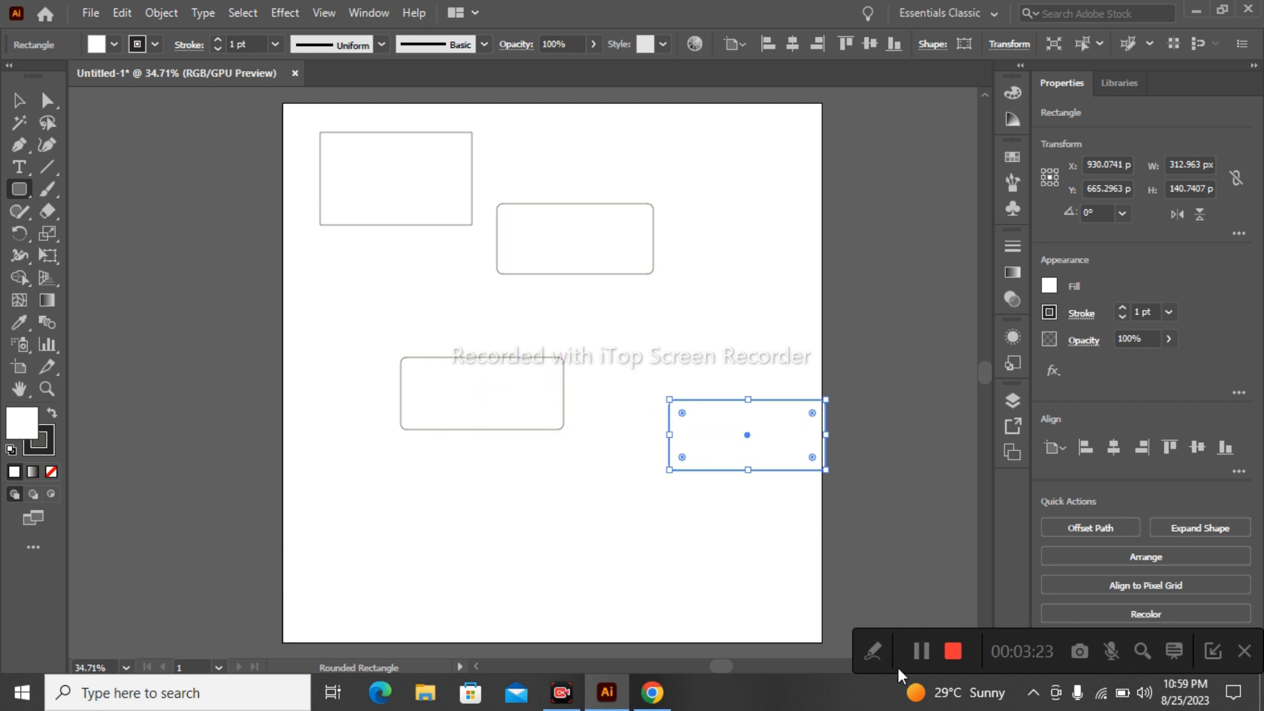
pyautogui.click(927, 654)
pyautogui.click(922, 652)
# - Delete all three rounded rectangles, leaving only the plain rectangle on the artboard
pyautogui.click(19, 100)
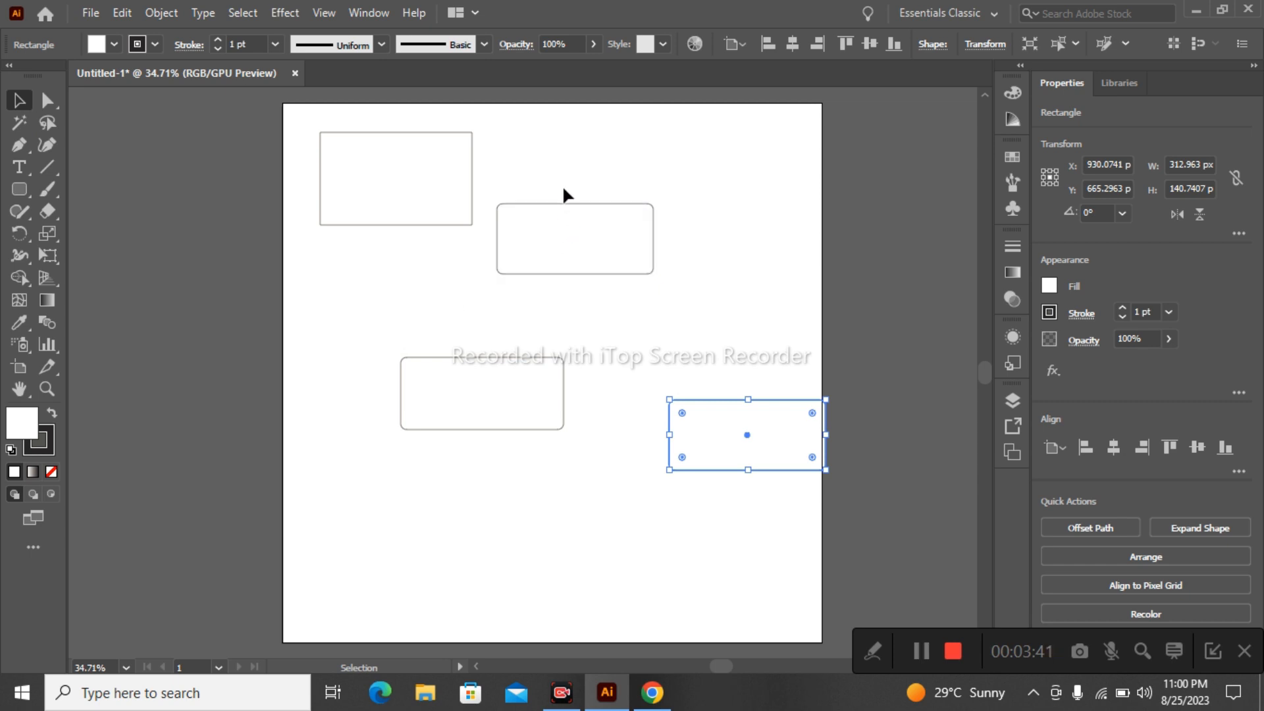
pyautogui.click(578, 204)
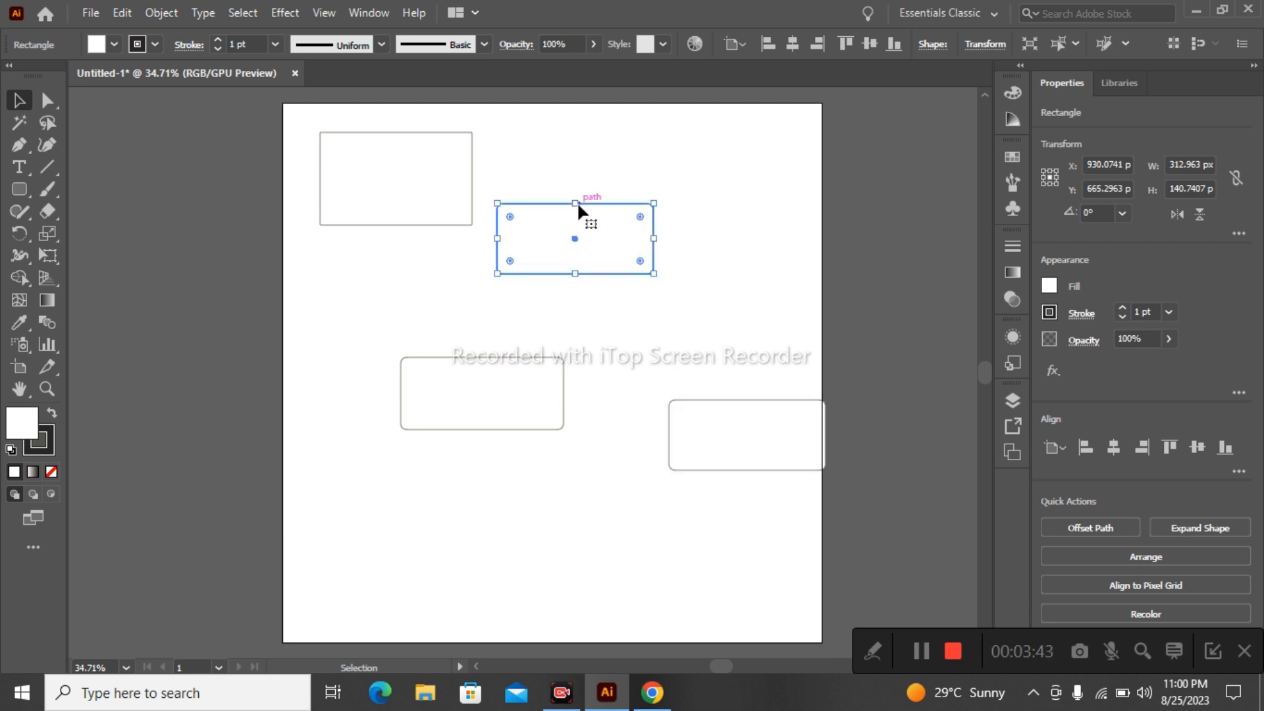
pyautogui.press('Delete')
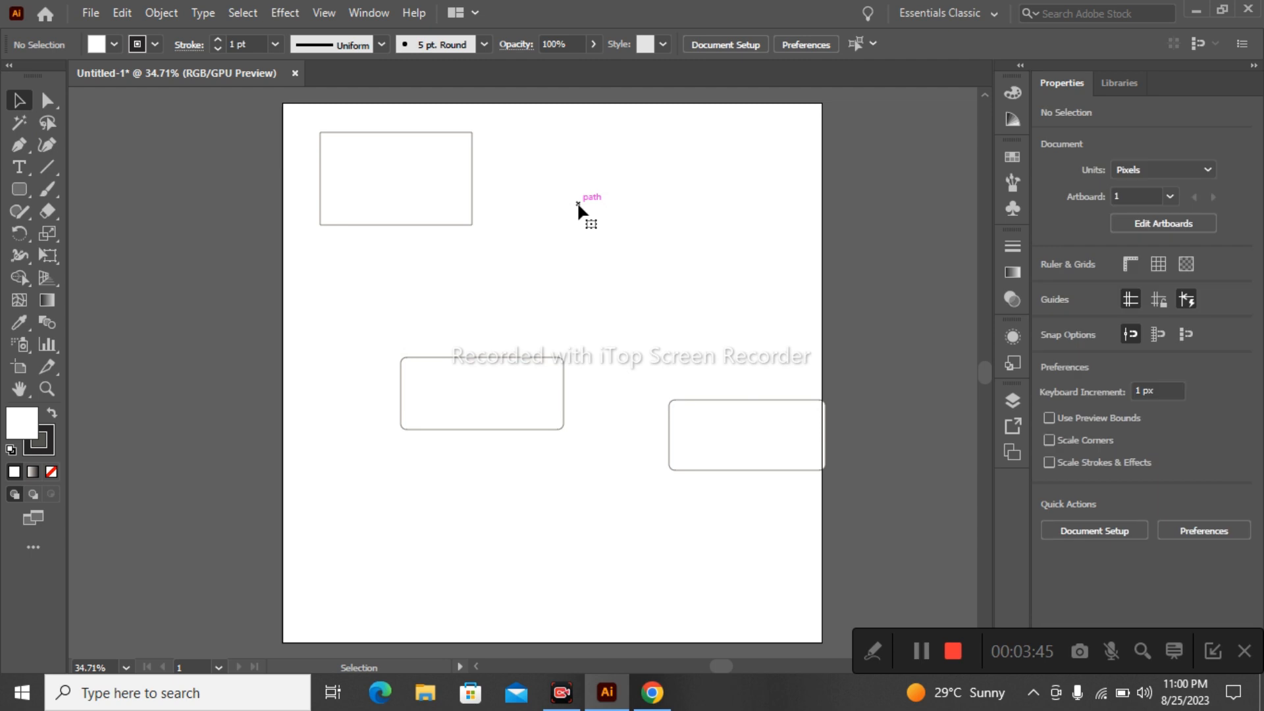
pyautogui.click(701, 398)
pyautogui.press('Delete')
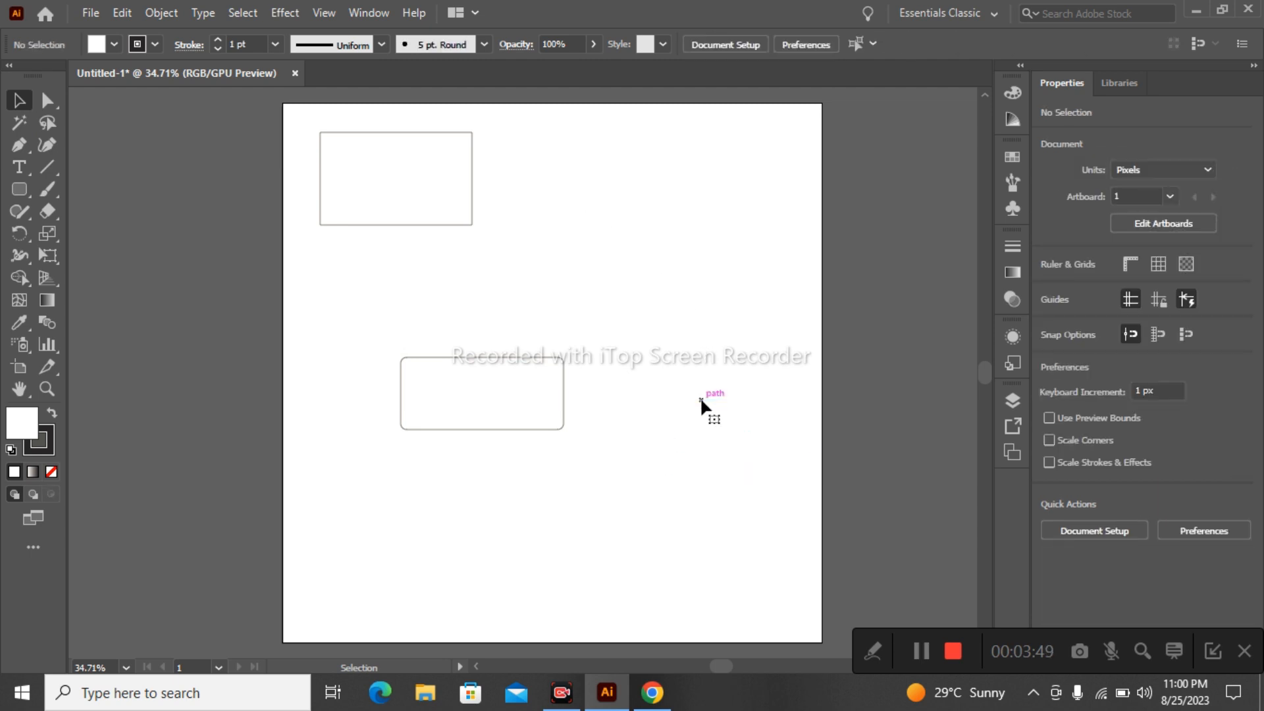
pyautogui.moveTo(451, 334); pyautogui.dragTo(546, 452)
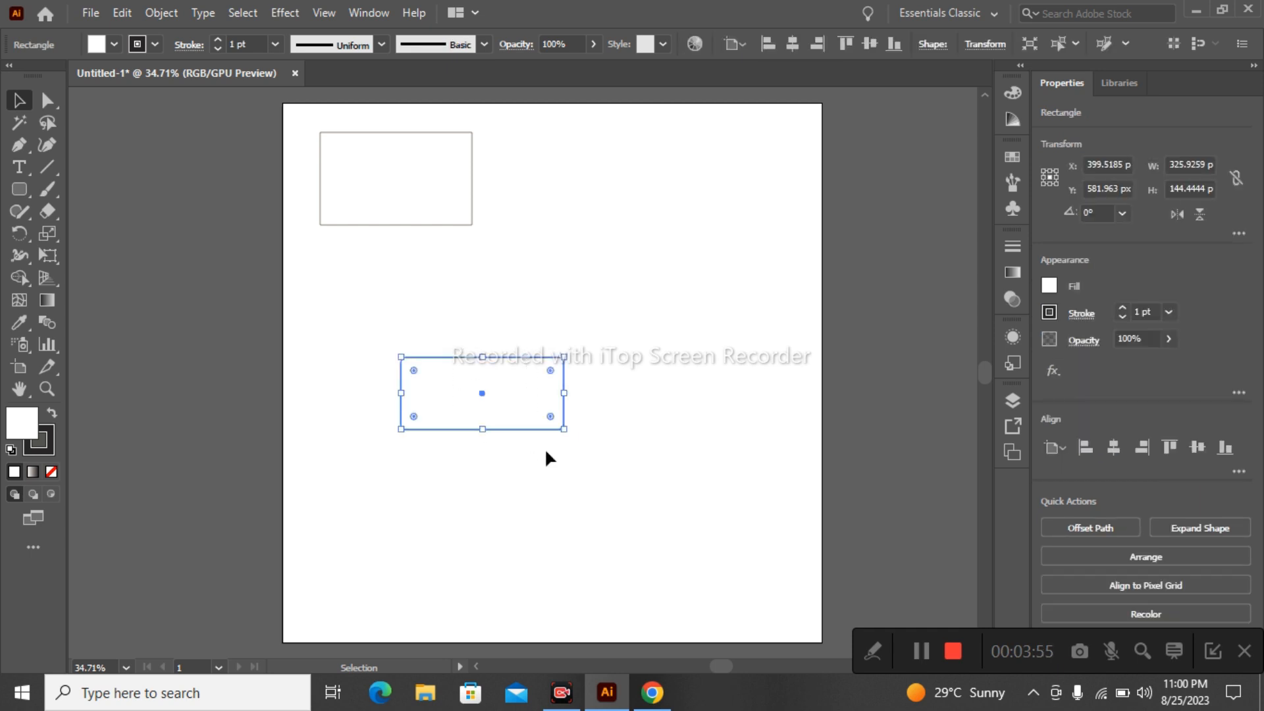
pyautogui.press('Delete')
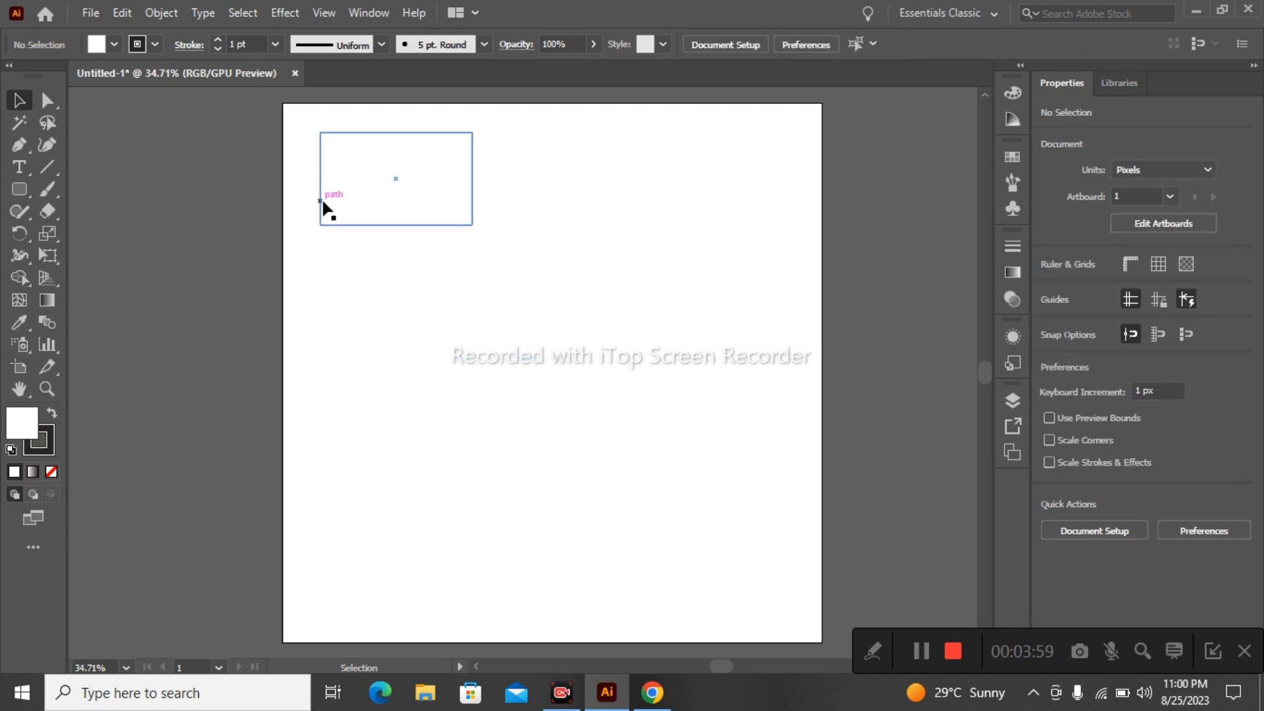
# - Move the rectangle horizontally toward the artboard's left edge, to about X 190 px
pyautogui.moveTo(306, 199); pyautogui.dragTo(302, 197)
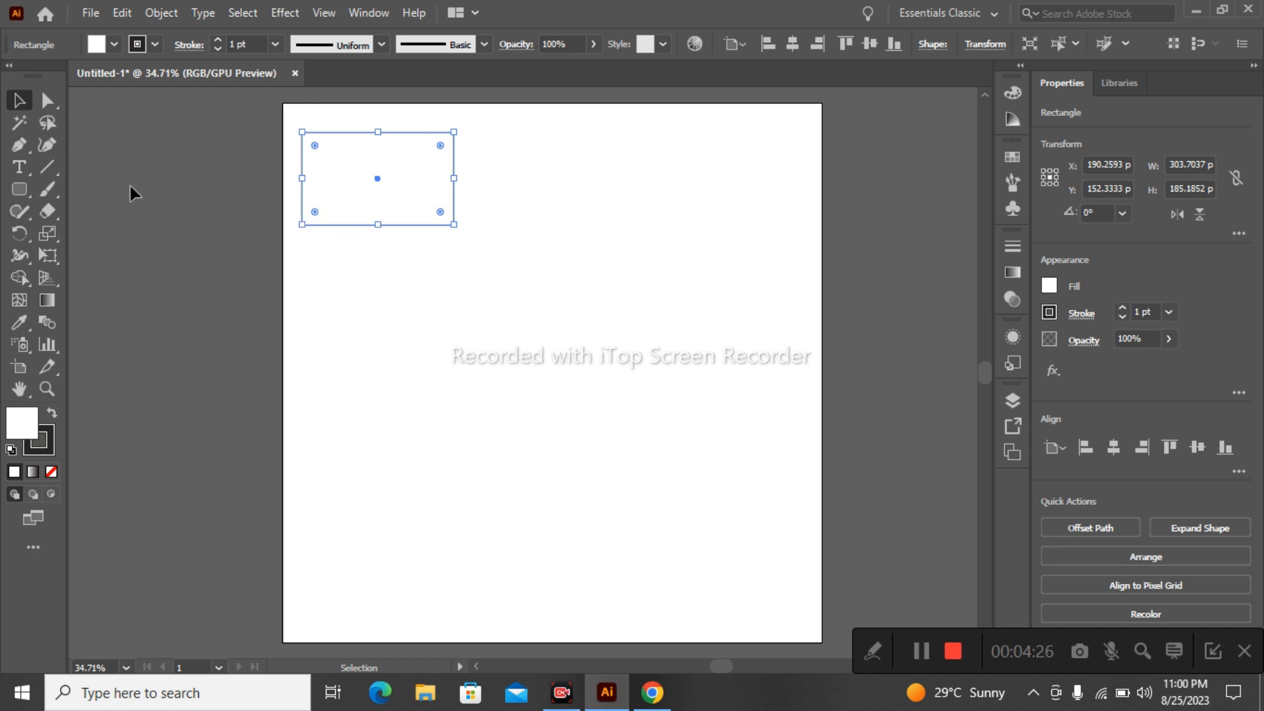
# - Draw a 200 px circle to the right of the rectangle and an ellipse about 281 by 141 px farther right
pyautogui.click(18, 196)
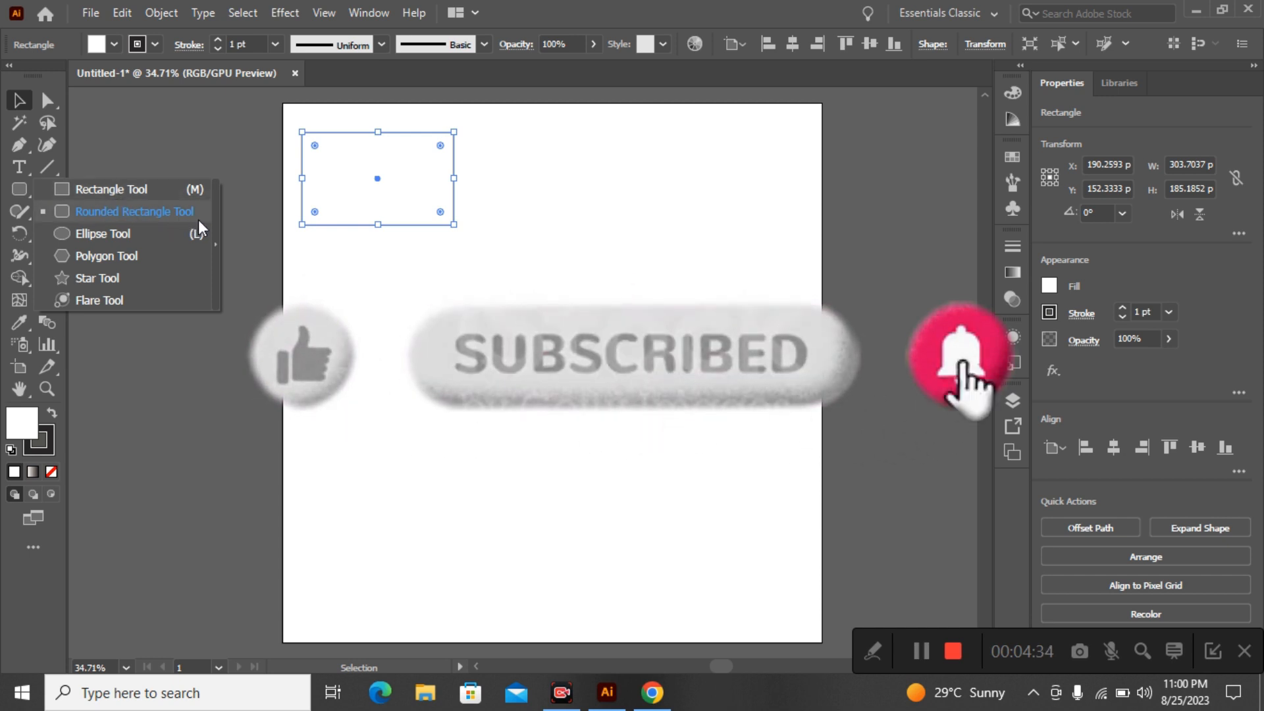
pyautogui.click(144, 210)
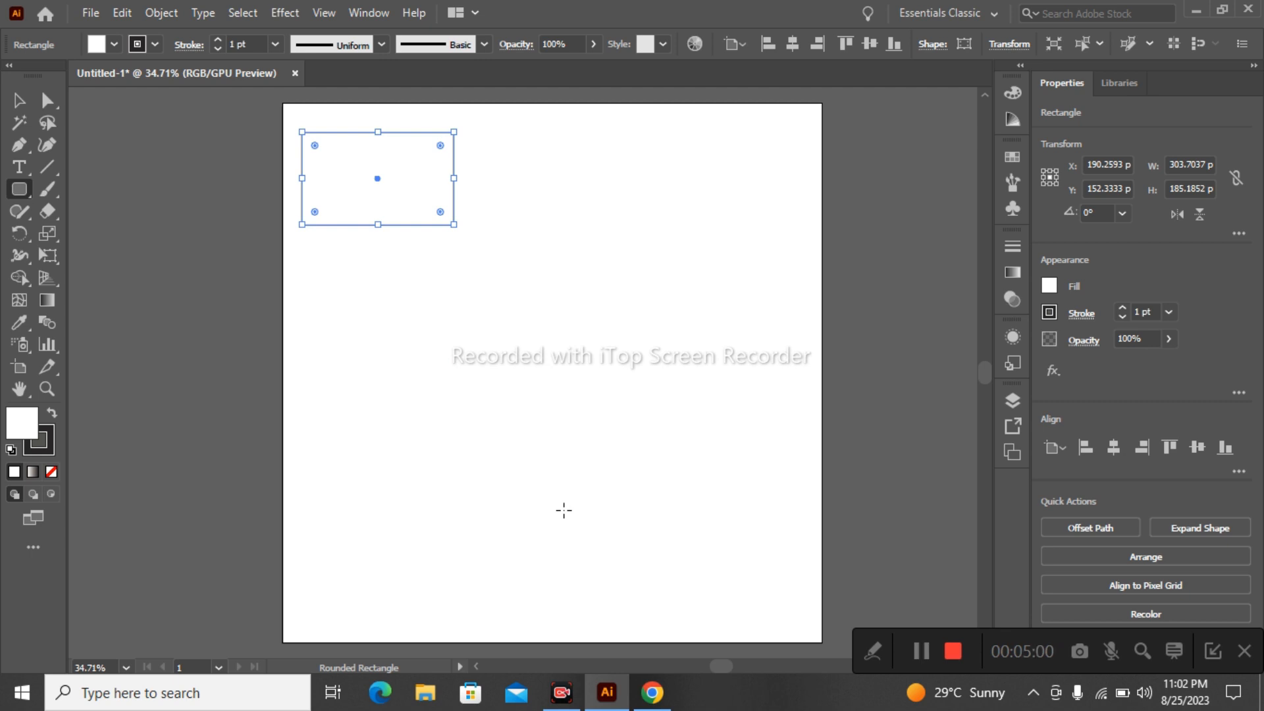
pyautogui.click(19, 190)
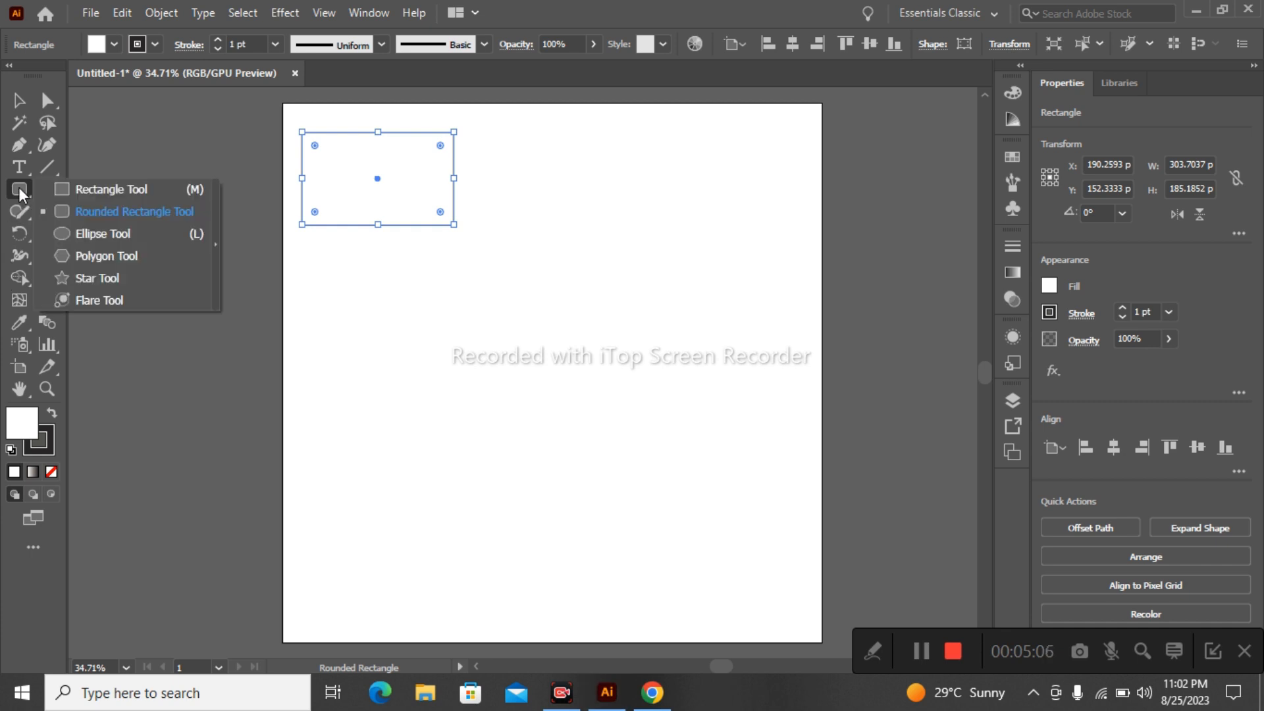
pyautogui.click(90, 236)
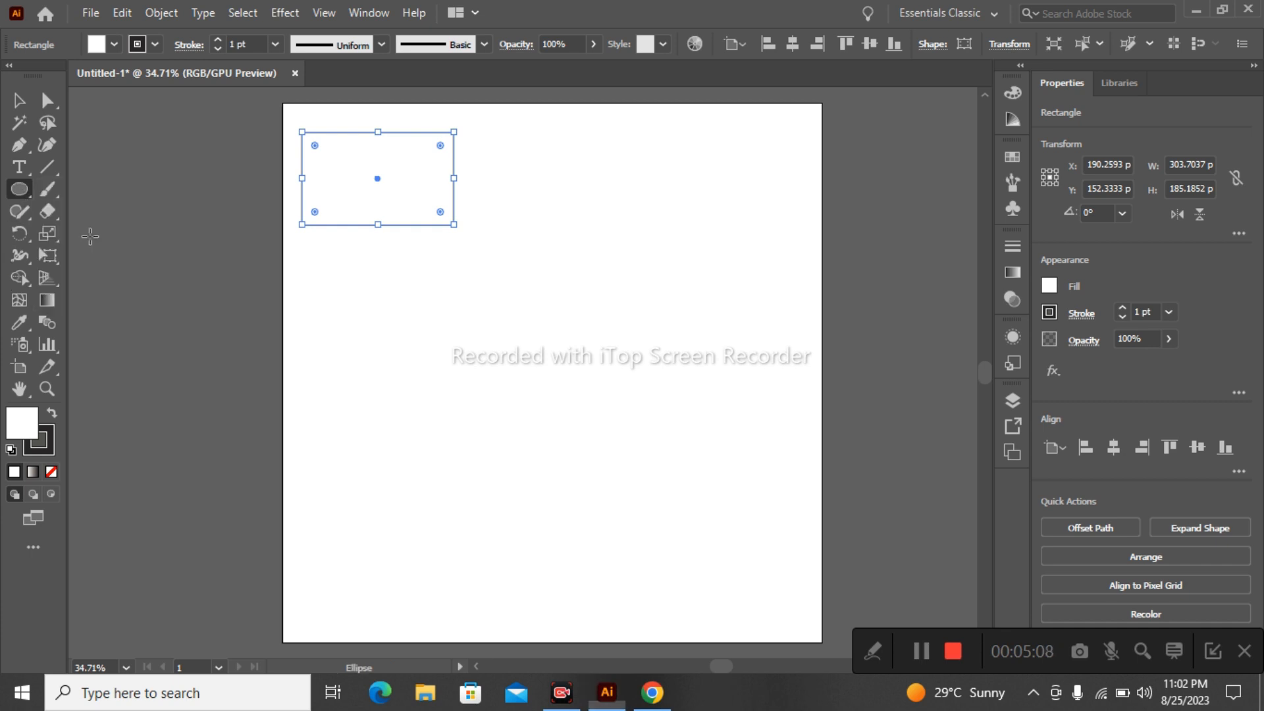
pyautogui.moveTo(527, 156)
pyautogui.mouseDown()
pyautogui.moveTo(641, 255)
pyautogui.moveTo(531, 206)
pyautogui.mouseUp()
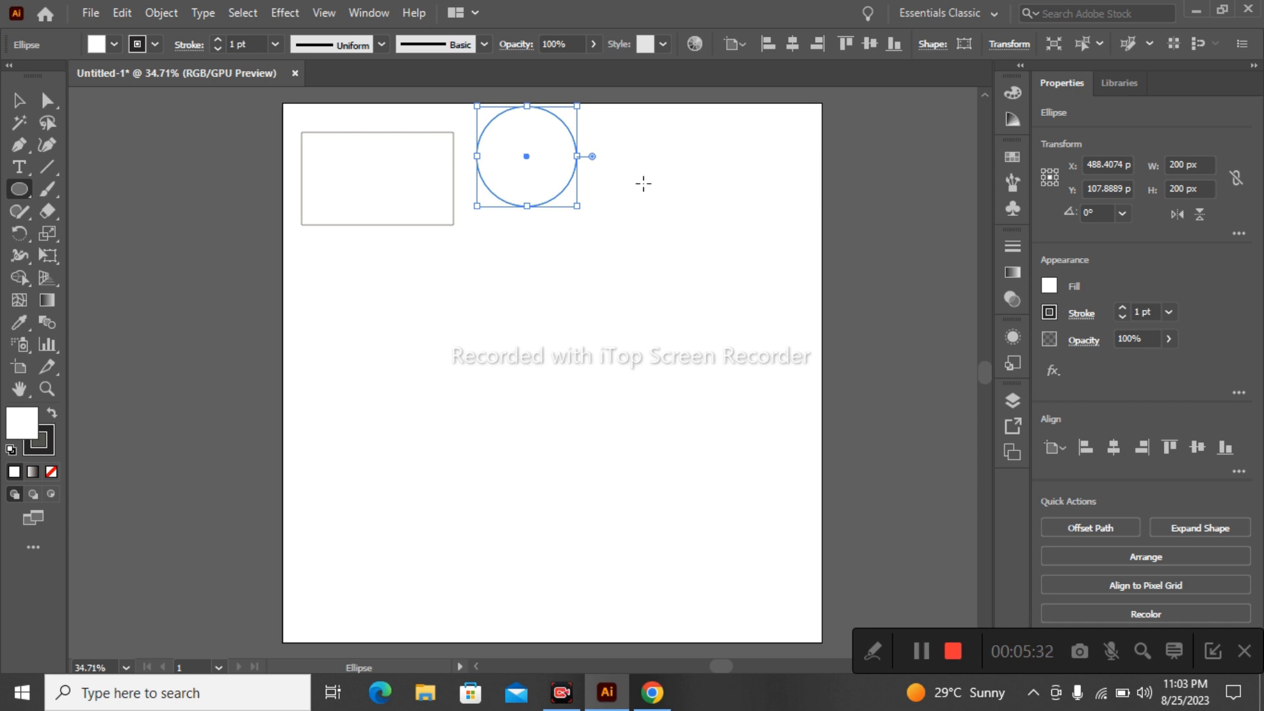
pyautogui.moveTo(644, 184); pyautogui.dragTo(784, 254)
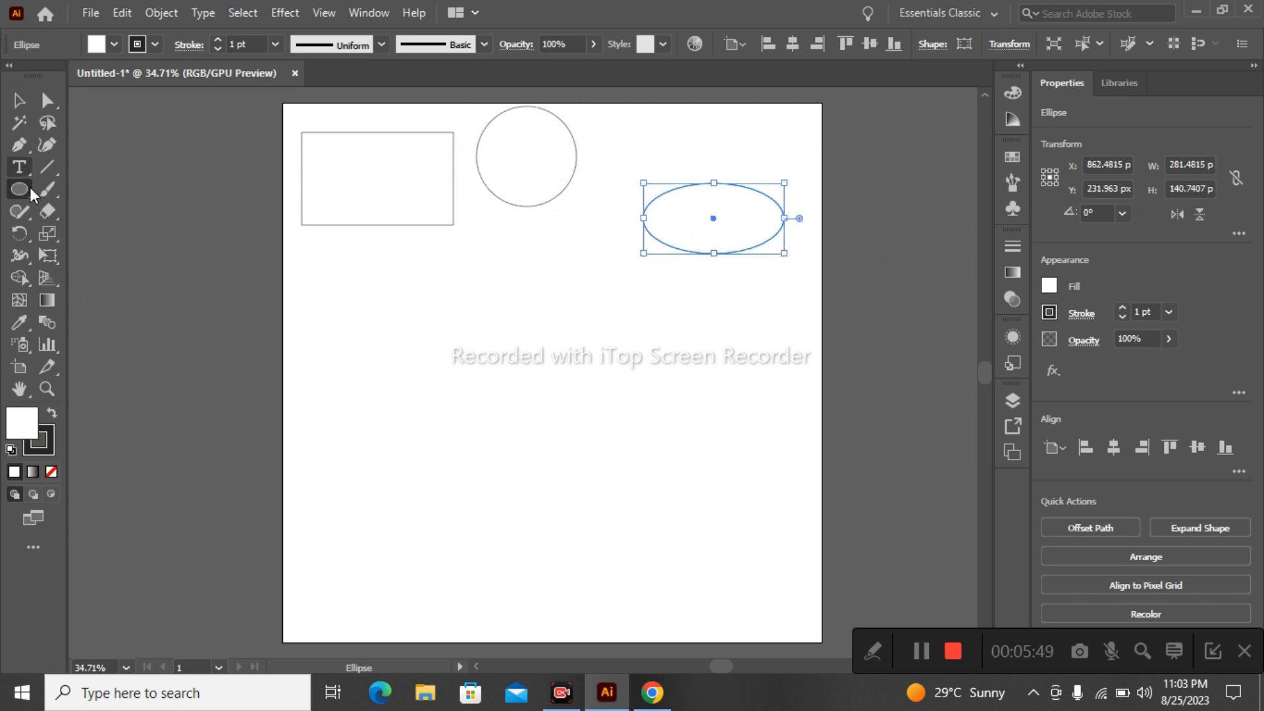
# - Draw a hexagon about 201 by 174 px below the rectangle with the Polygon tool
pyautogui.moveTo(25, 190); pyautogui.dragTo(98, 252)
pyautogui.moveTo(332, 284)
pyautogui.mouseDown()
pyautogui.moveTo(364, 330)
pyautogui.moveTo(338, 316)
pyautogui.moveTo(372, 324)
pyautogui.moveTo(469, 245)
pyautogui.moveTo(125, 220)
pyautogui.moveTo(517, 328)
pyautogui.moveTo(489, 270)
pyautogui.moveTo(516, 276)
pyautogui.moveTo(509, 267)
pyautogui.moveTo(538, 301)
pyautogui.moveTo(520, 252)
pyautogui.moveTo(550, 278)
pyautogui.moveTo(527, 271)
pyautogui.moveTo(555, 313)
pyautogui.moveTo(546, 253)
pyautogui.moveTo(453, 218)
pyautogui.moveTo(565, 281)
pyautogui.moveTo(499, 285)
pyautogui.moveTo(528, 318)
pyautogui.moveTo(503, 318)
pyautogui.moveTo(532, 337)
pyautogui.moveTo(395, 275)
pyautogui.moveTo(568, 371)
pyautogui.moveTo(485, 332)
pyautogui.mouseUp()
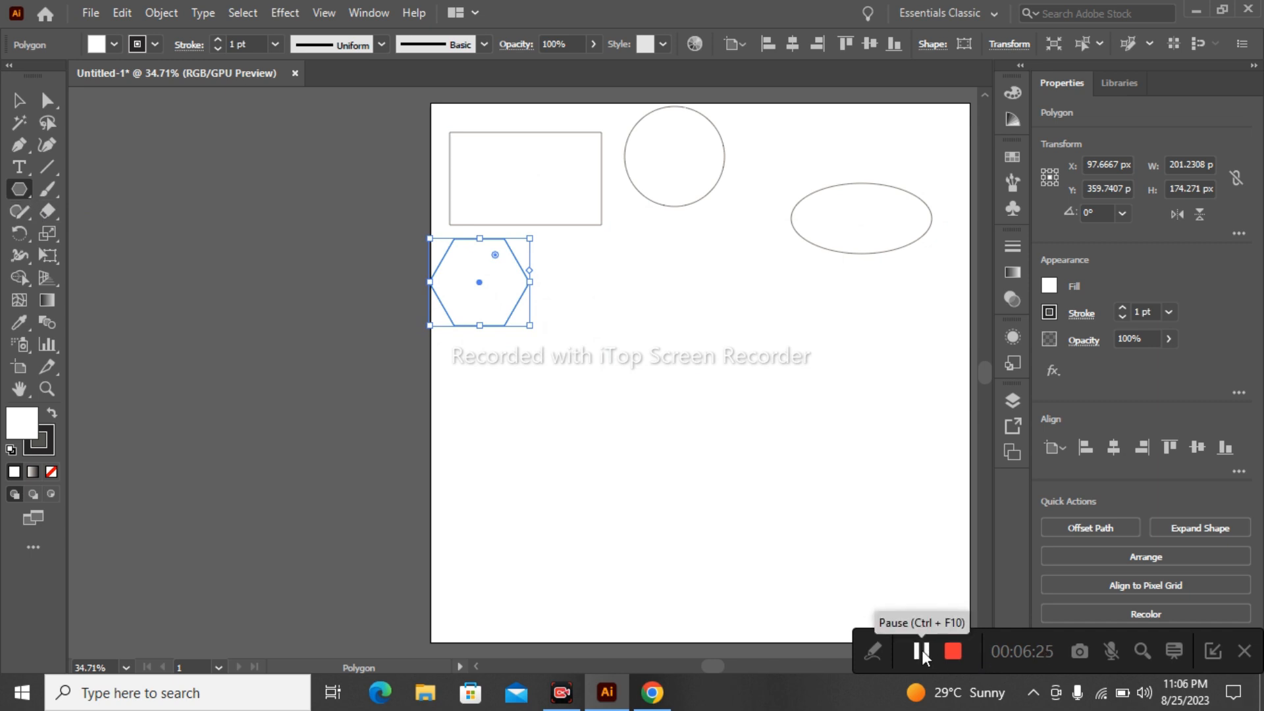
# - Draw a five-pointed star about 288 by 274 px to the right of the hexagon and deselect it
pyautogui.click(21, 190)
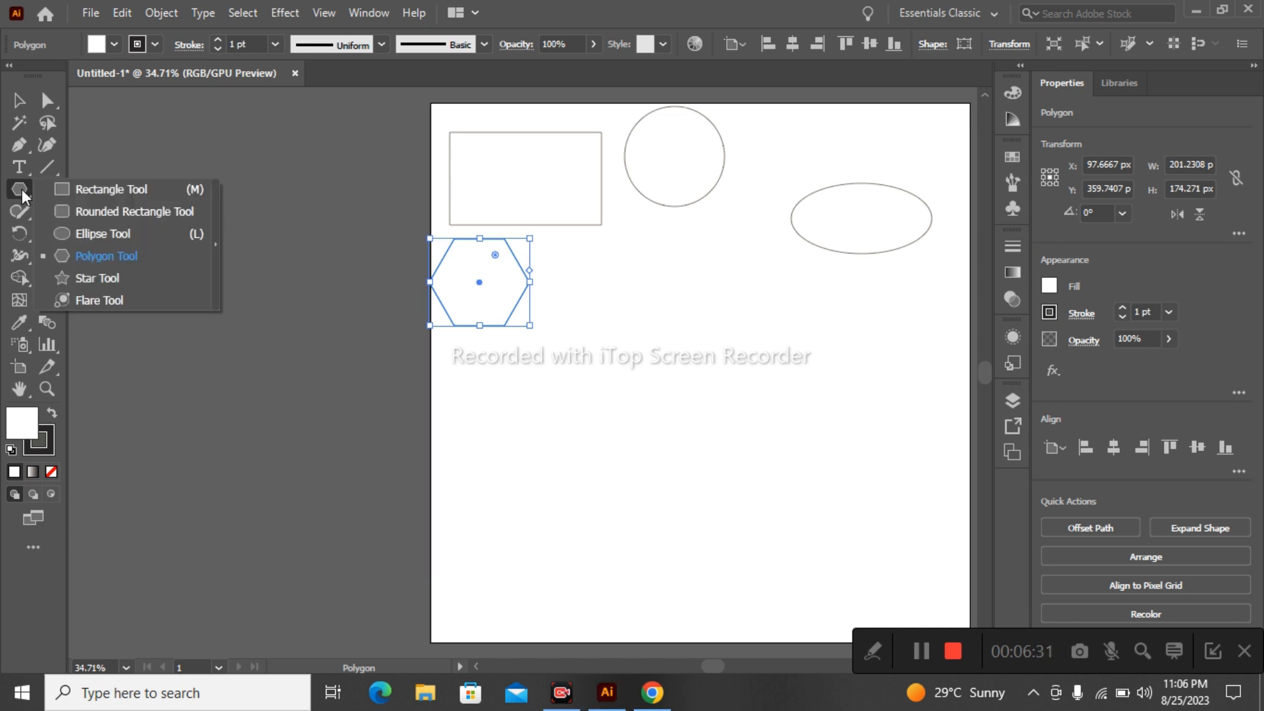
pyautogui.click(113, 276)
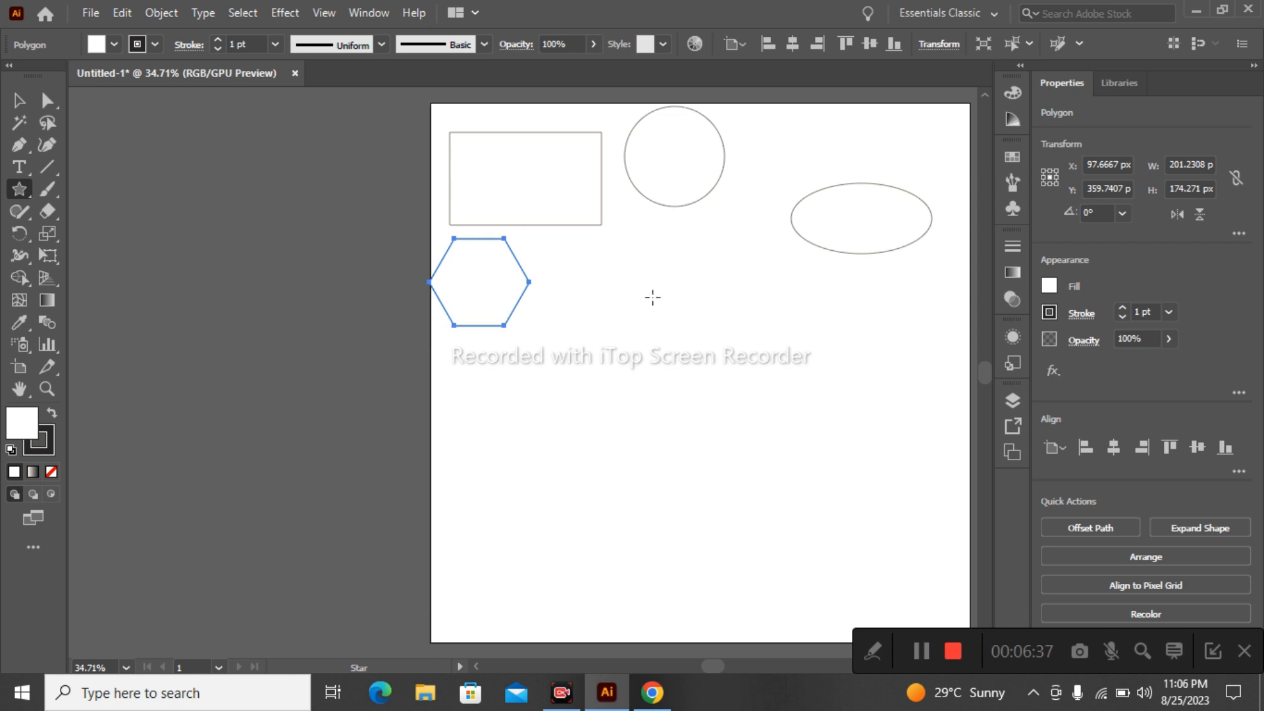
pyautogui.moveTo(643, 298)
pyautogui.mouseDown()
pyautogui.moveTo(611, 321)
pyautogui.moveTo(615, 335)
pyautogui.moveTo(697, 344)
pyautogui.moveTo(606, 359)
pyautogui.moveTo(645, 408)
pyautogui.moveTo(680, 350)
pyautogui.moveTo(565, 330)
pyautogui.moveTo(553, 416)
pyautogui.moveTo(718, 290)
pyautogui.moveTo(618, 208)
pyautogui.moveTo(769, 301)
pyautogui.moveTo(504, 286)
pyautogui.moveTo(720, 266)
pyautogui.moveTo(569, 395)
pyautogui.moveTo(761, 415)
pyautogui.moveTo(609, 257)
pyautogui.moveTo(718, 268)
pyautogui.moveTo(679, 264)
pyautogui.moveTo(675, 249)
pyautogui.moveTo(714, 259)
pyautogui.moveTo(804, 327)
pyautogui.moveTo(671, 254)
pyautogui.moveTo(791, 345)
pyautogui.moveTo(717, 286)
pyautogui.mouseUp()
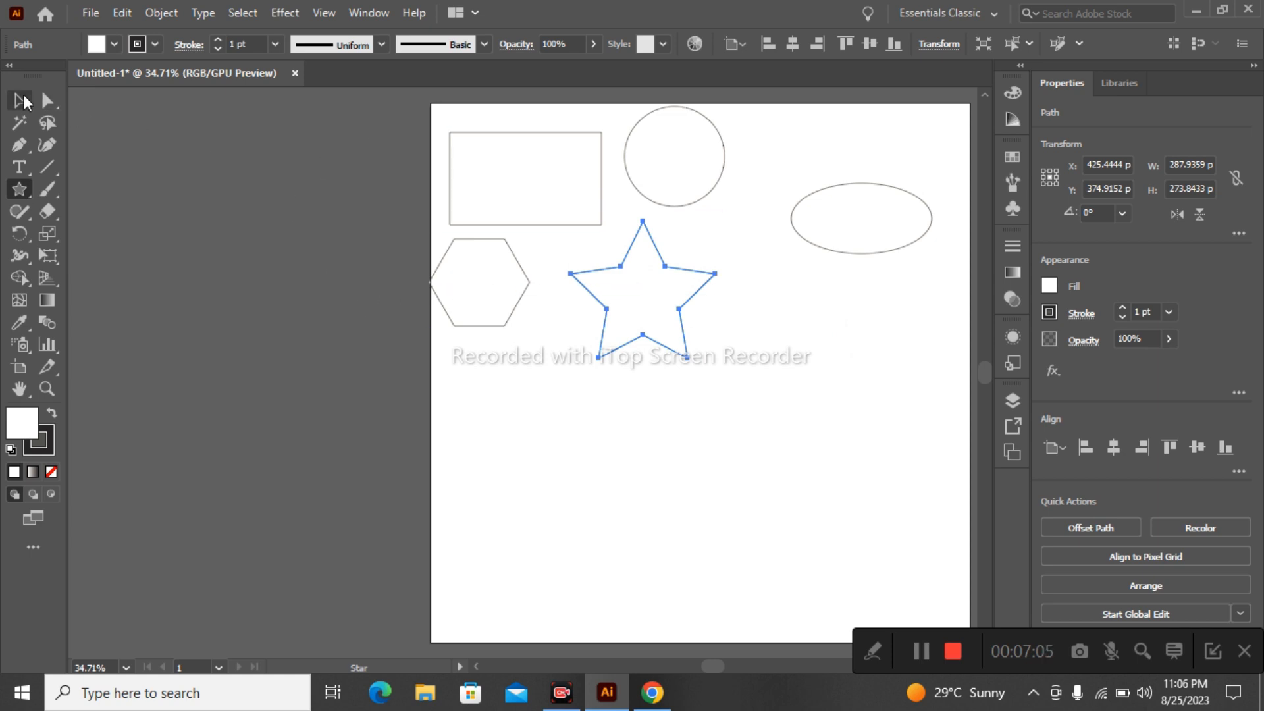
pyautogui.click(22, 100)
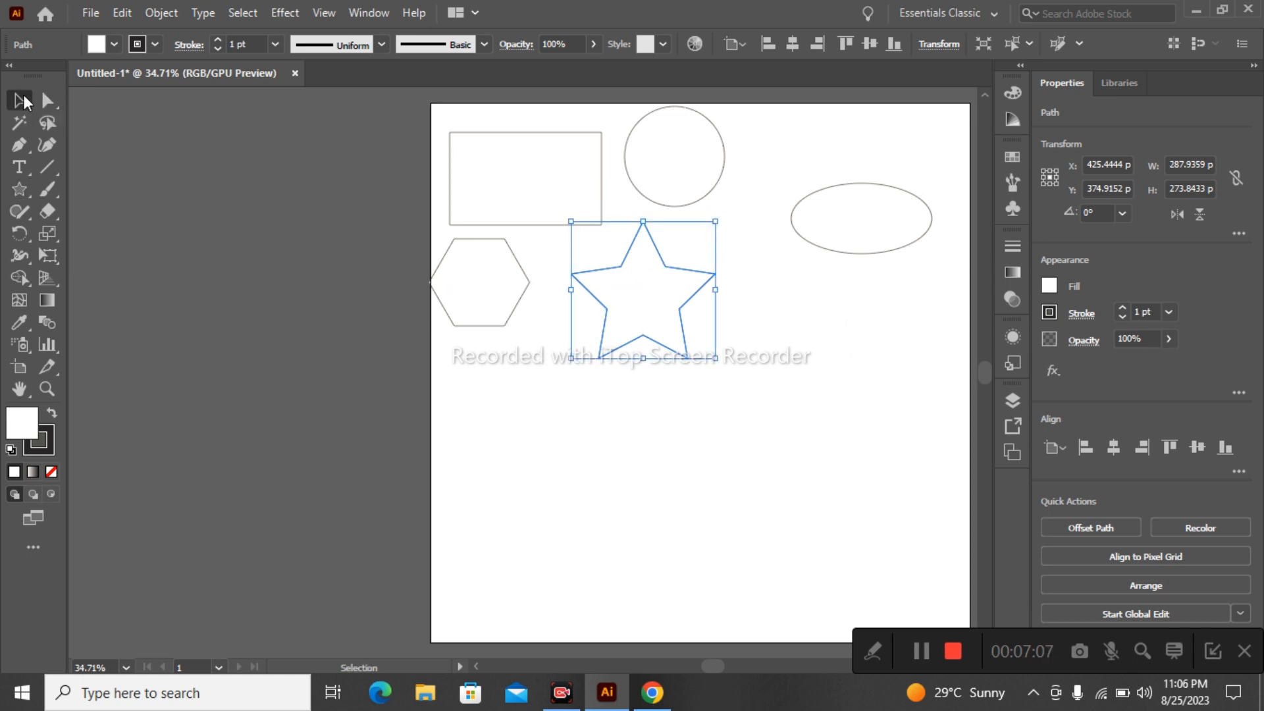
pyautogui.click(538, 456)
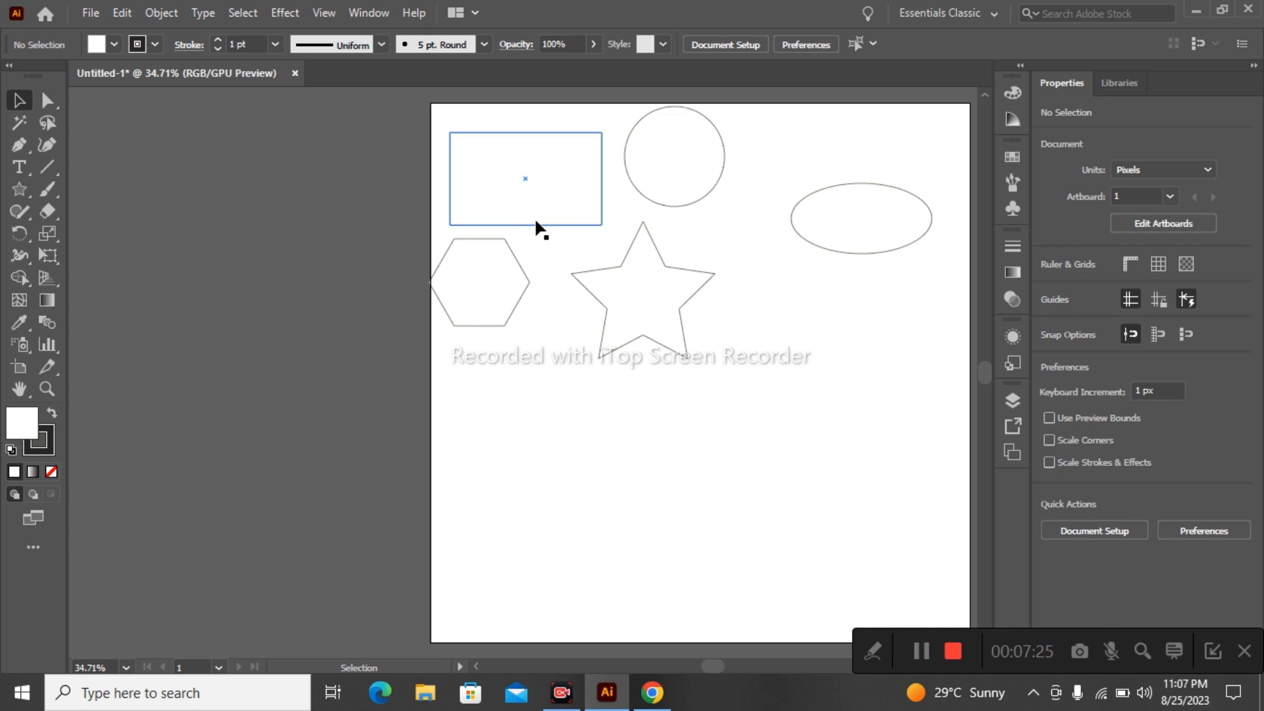
# - Move the rectangle to about X 179, Y 123 px and the circle to about X 481, Y 123 px
pyautogui.click(913, 658)
pyautogui.moveTo(519, 223); pyautogui.dragTo(515, 207)
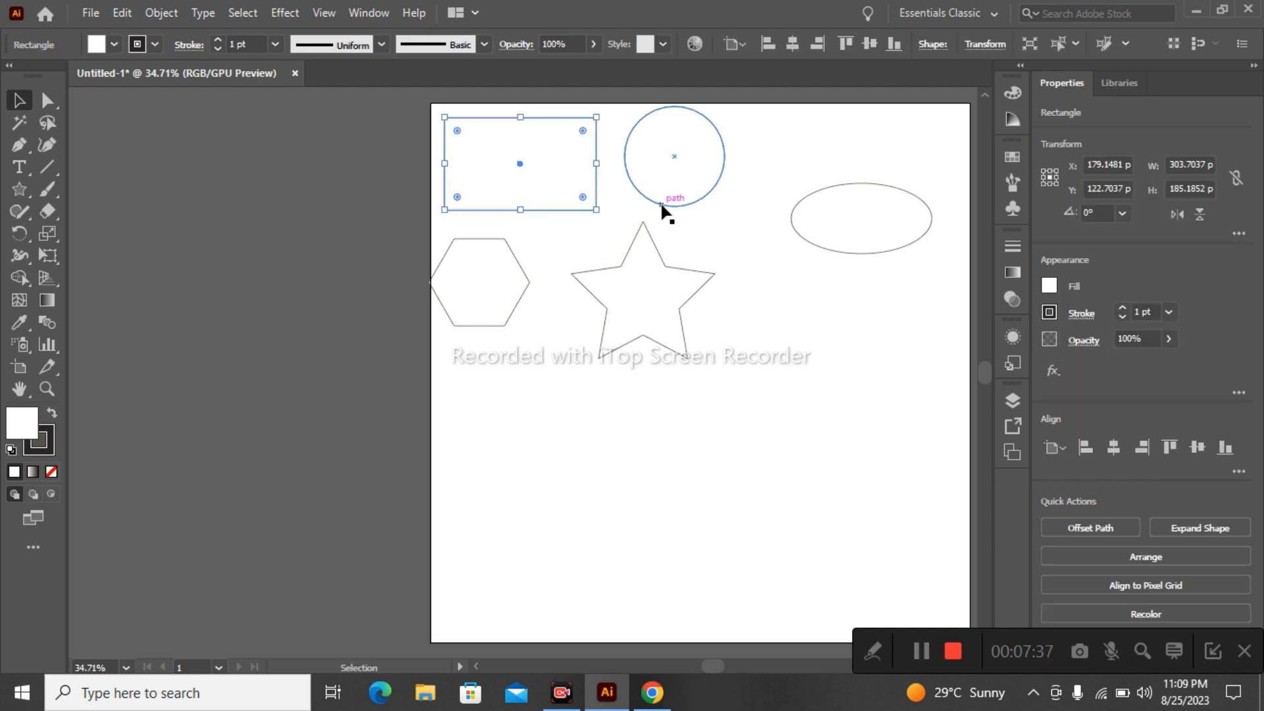
pyautogui.moveTo(661, 202); pyautogui.dragTo(658, 208)
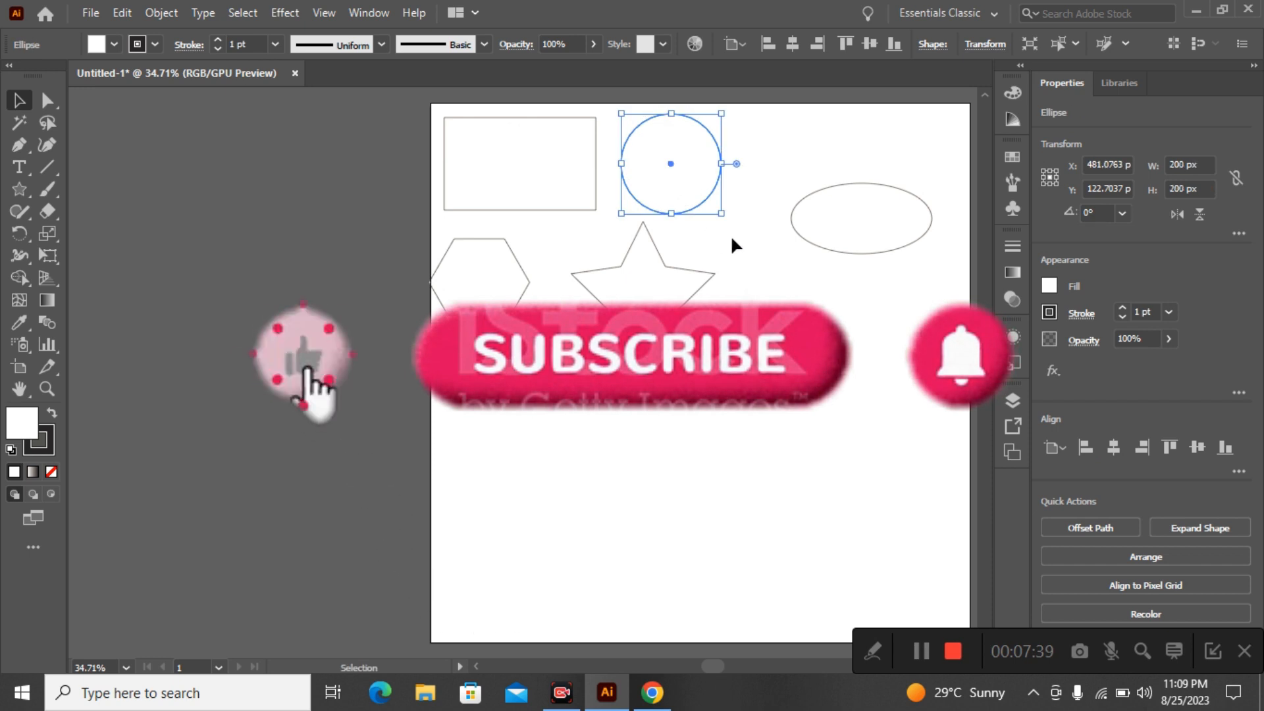
# - Move the ellipse to about X 772, Y 130 px beside the circle and scale the star down to about 223 by 215 px
pyautogui.moveTo(816, 248); pyautogui.dragTo(769, 187)
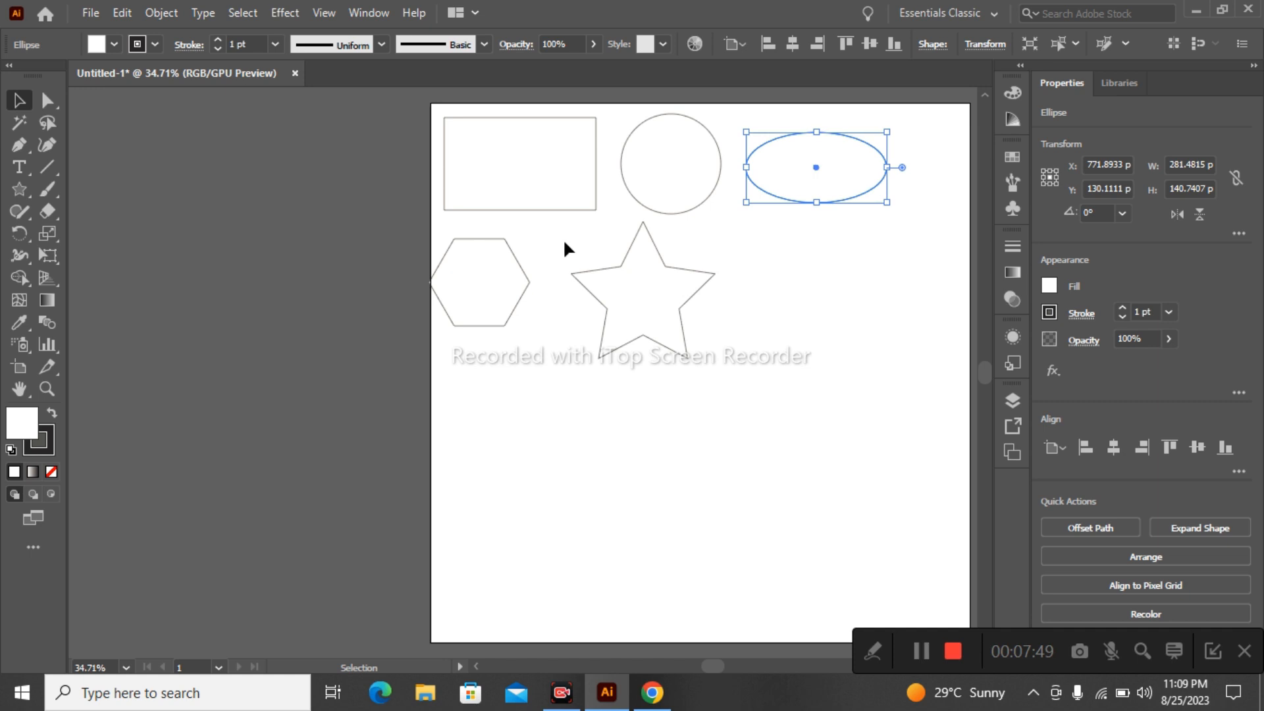
pyautogui.click(679, 321)
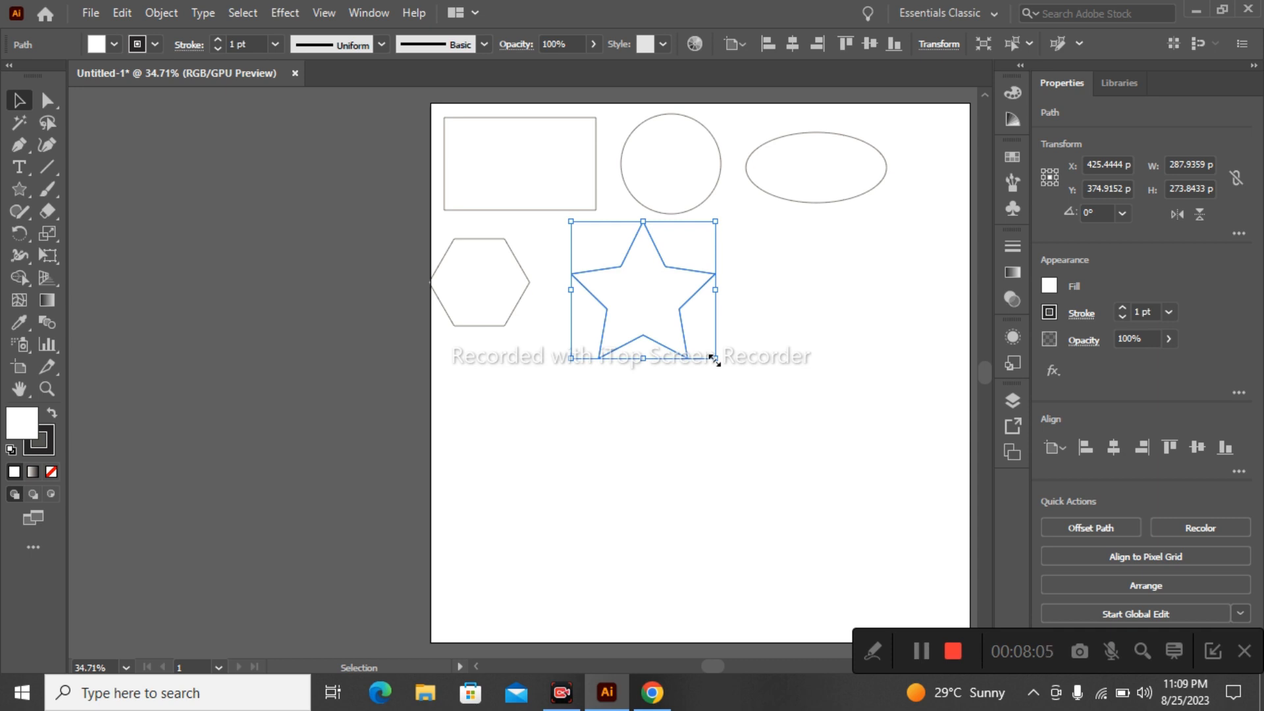
pyautogui.moveTo(716, 361); pyautogui.dragTo(683, 329)
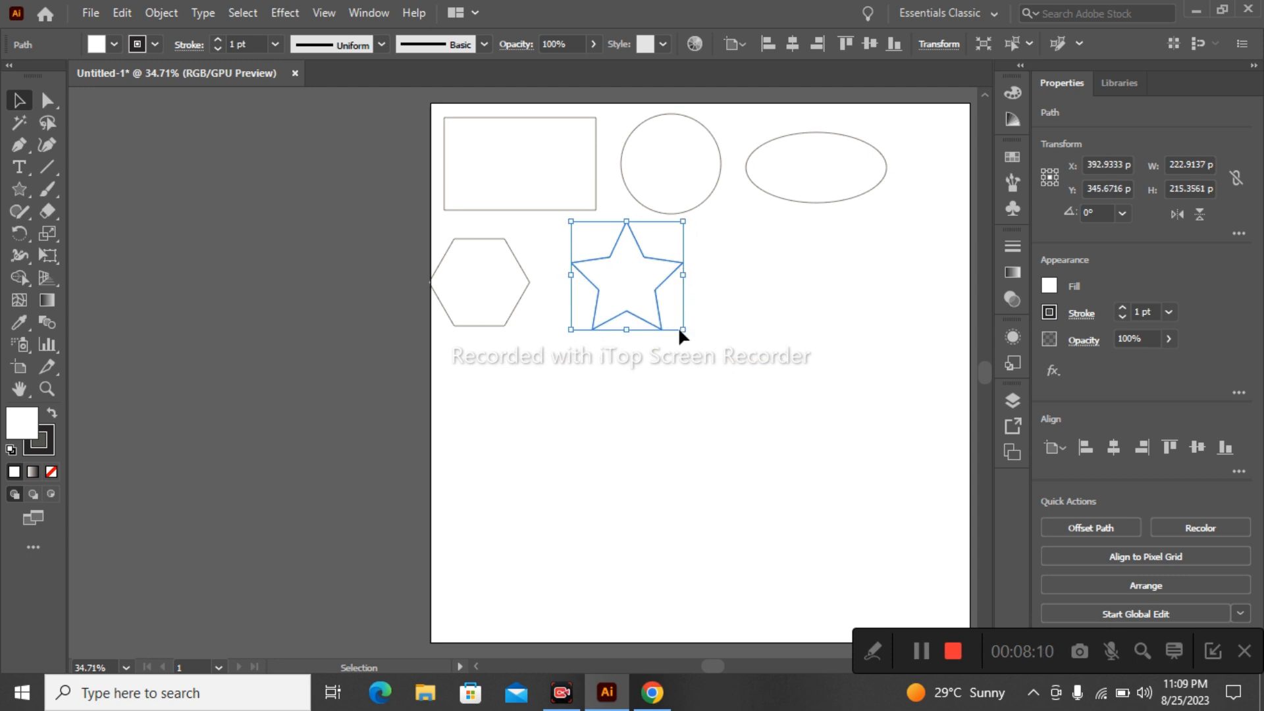
# - Enlarge the hexagon to about 217 by 189 px and place it just below the rectangle with their left edges in line
pyautogui.click(507, 288)
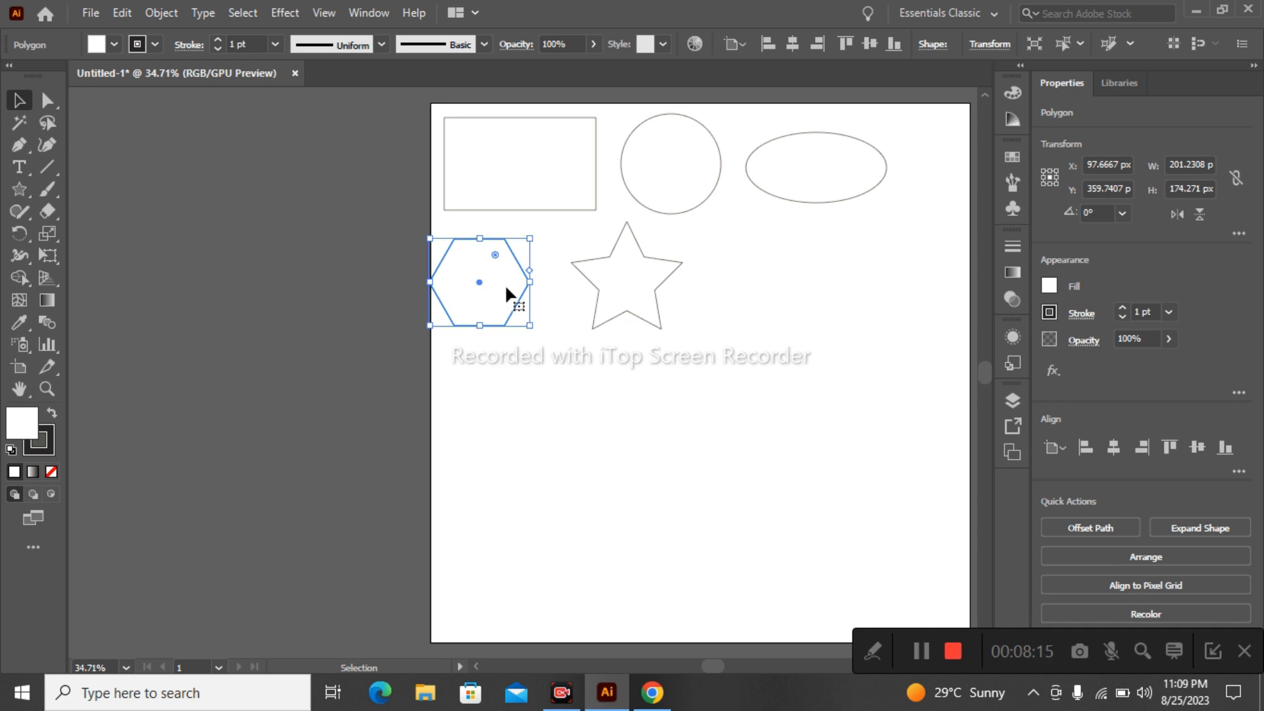
pyautogui.moveTo(506, 288); pyautogui.dragTo(524, 316)
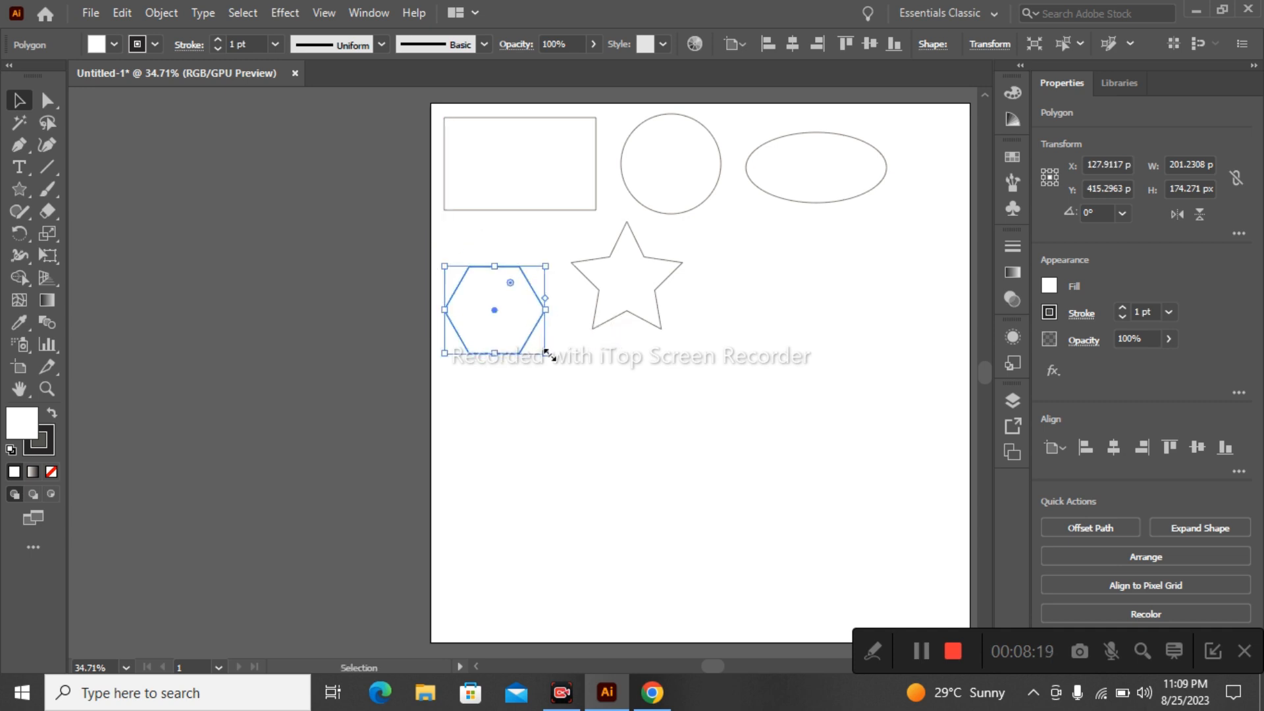
pyautogui.moveTo(547, 354); pyautogui.dragTo(555, 364)
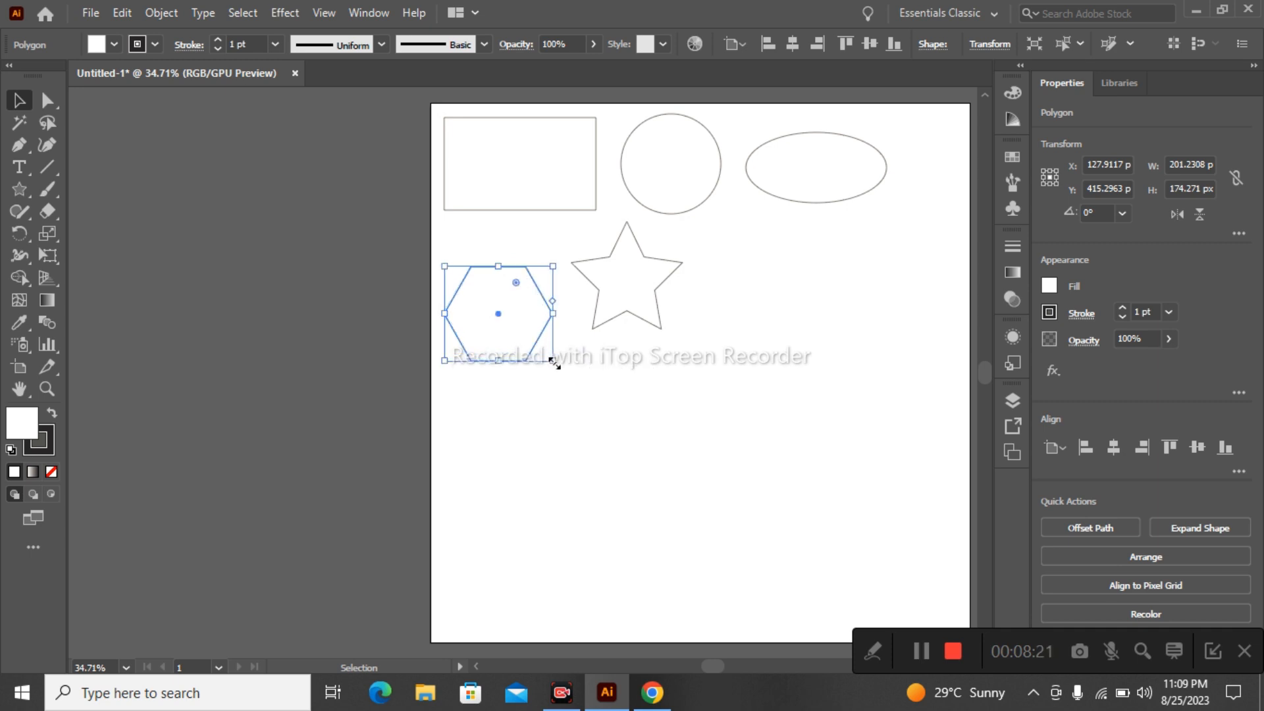
pyautogui.moveTo(508, 326); pyautogui.dragTo(508, 294)
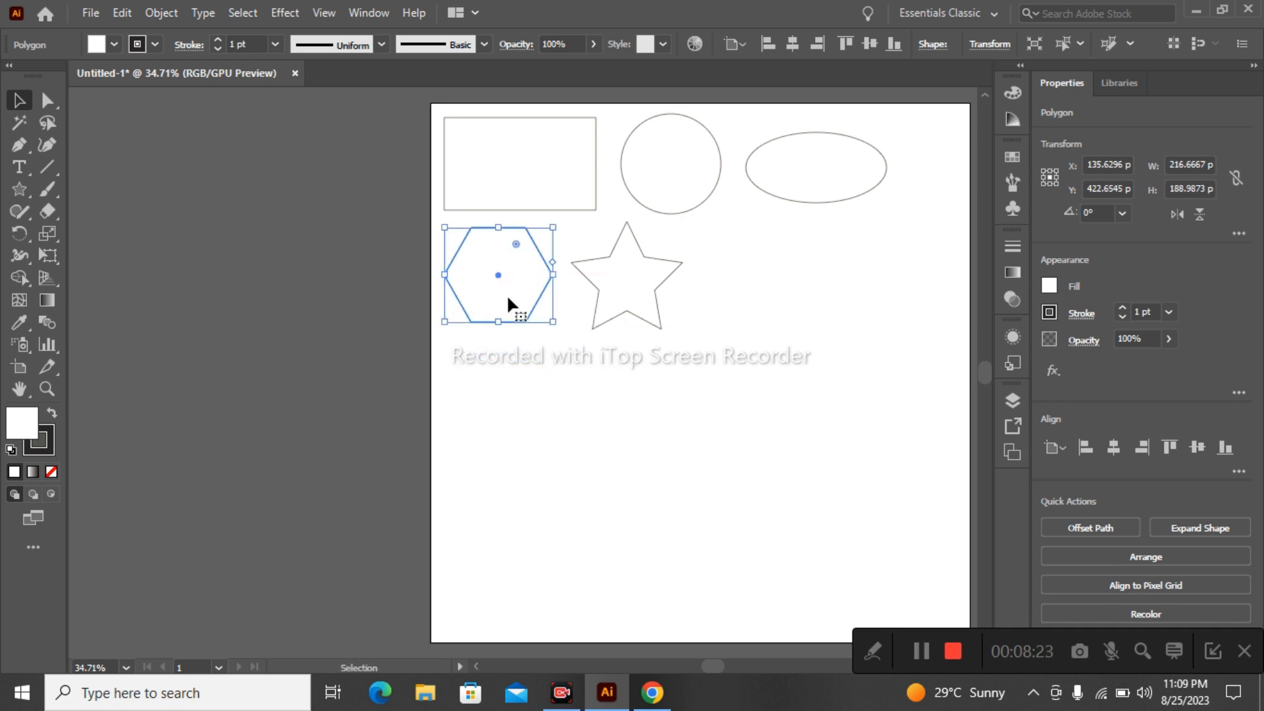
pyautogui.click(588, 368)
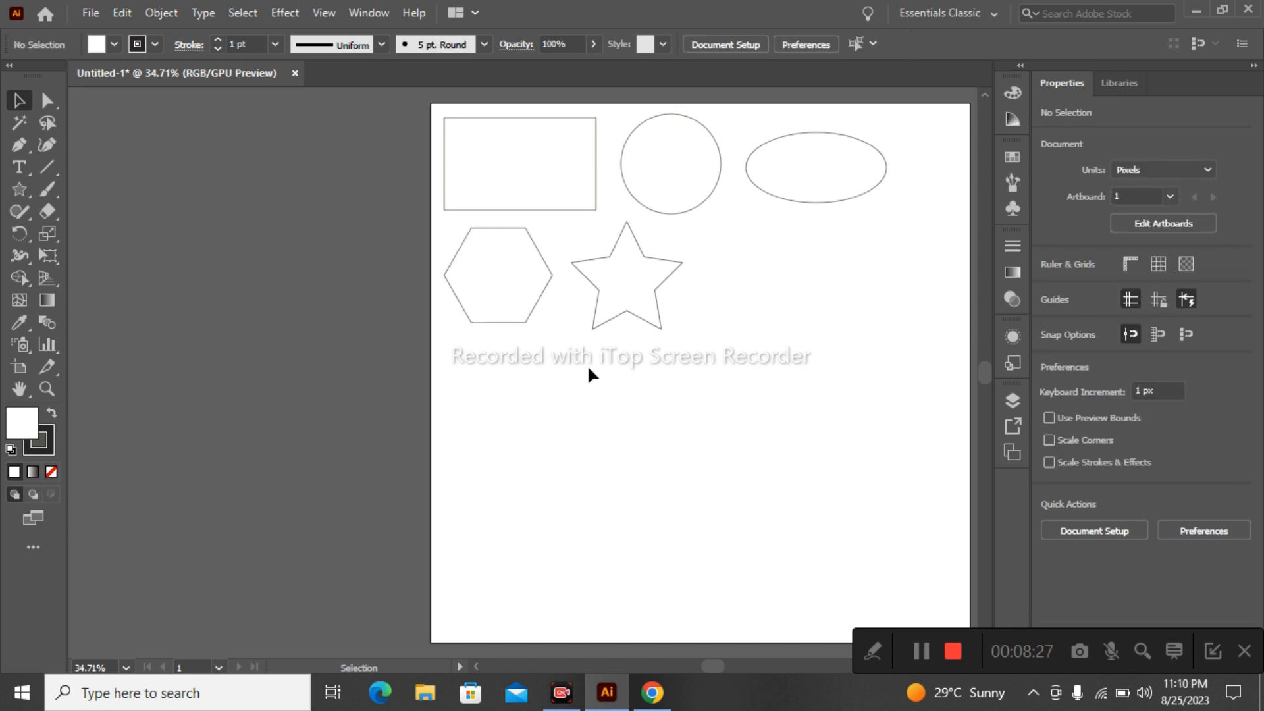